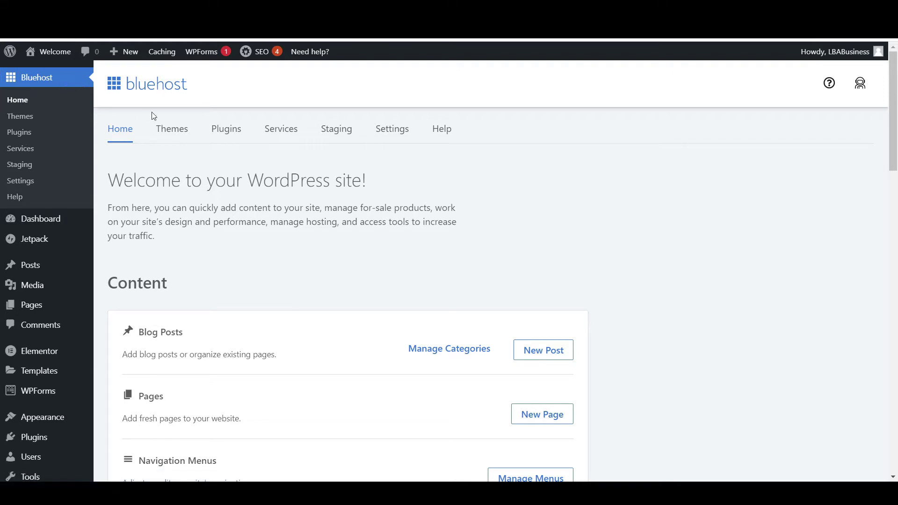
Step: Open the Welcome post from the Posts list in the Elementor editor
click(38, 271)
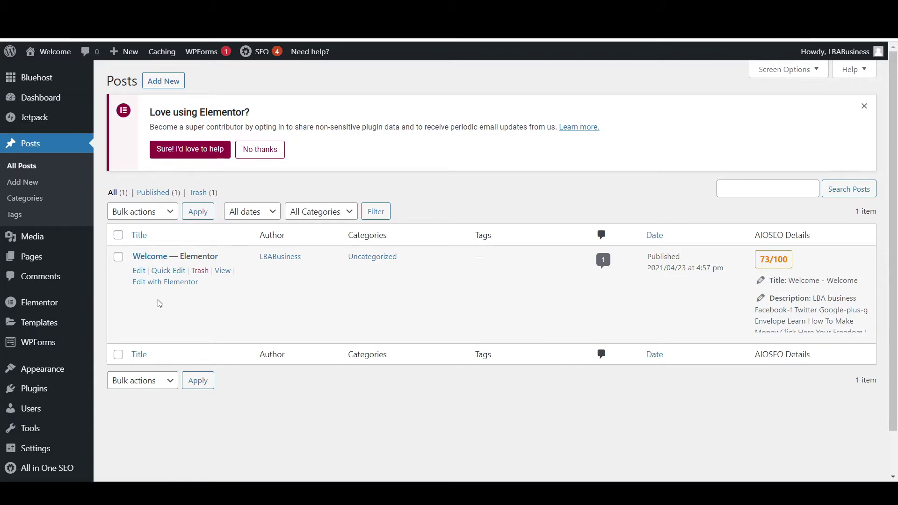
click(161, 283)
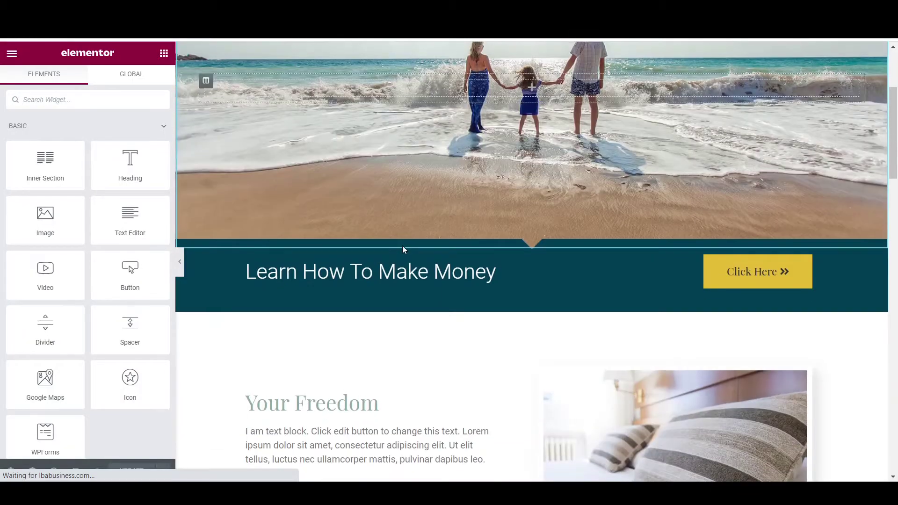
Step: Scroll the preview down to the Your Freedom section with the pillow photo
scroll(552, 169, down, 5)
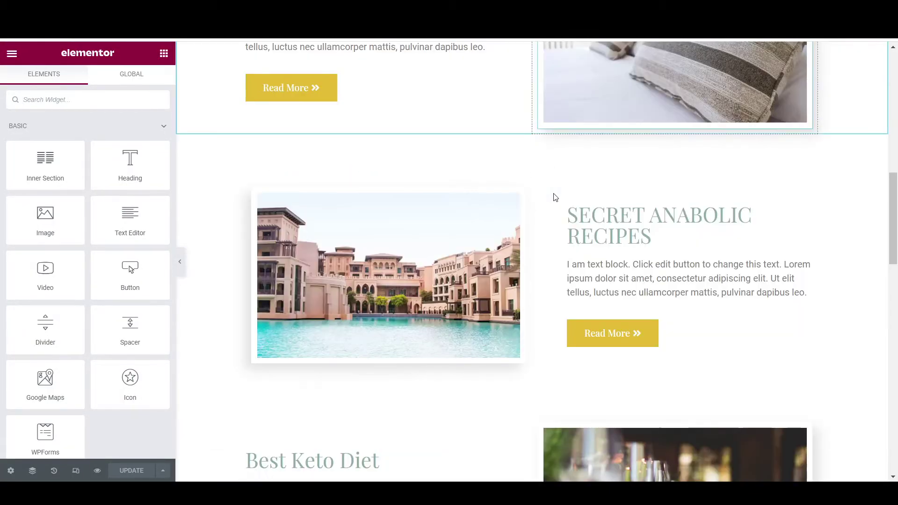
scroll(554, 193, down, 7)
scroll(591, 199, up, 18)
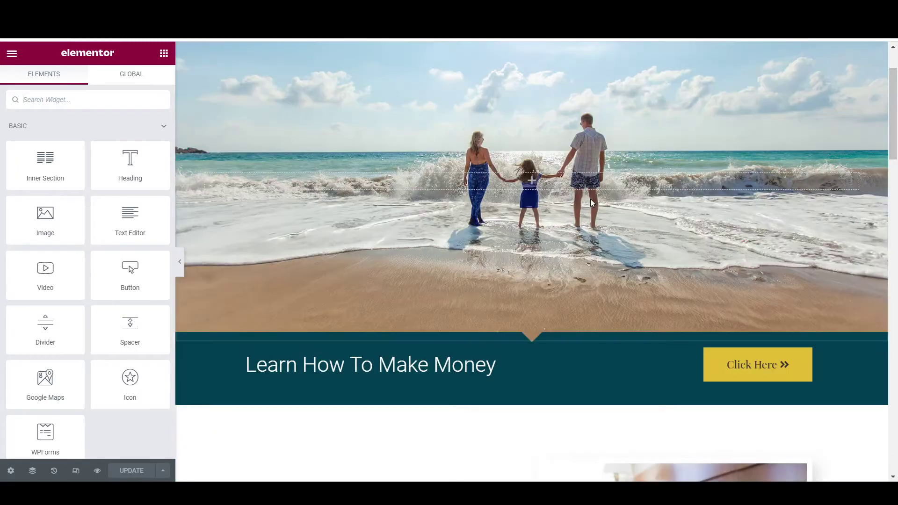
scroll(604, 243, down, 2)
scroll(608, 252, down, 6)
scroll(561, 255, up, 5)
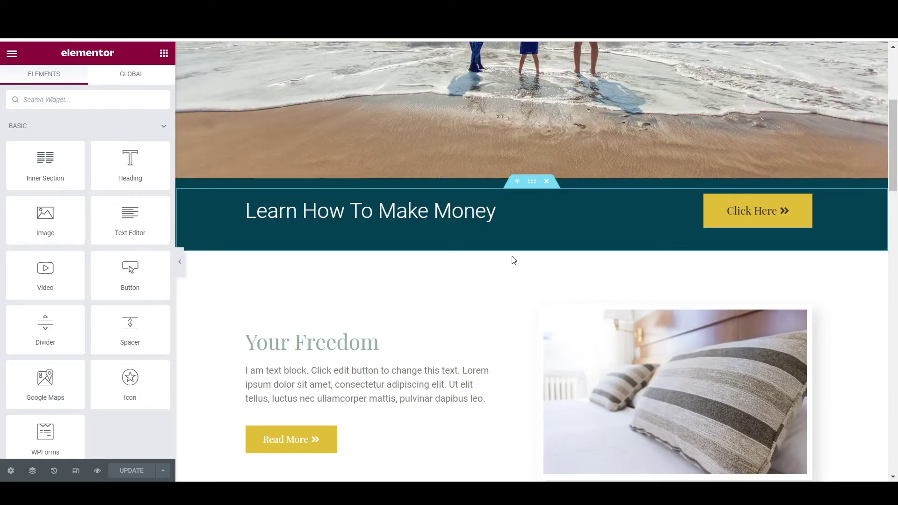
scroll(513, 260, down, 3)
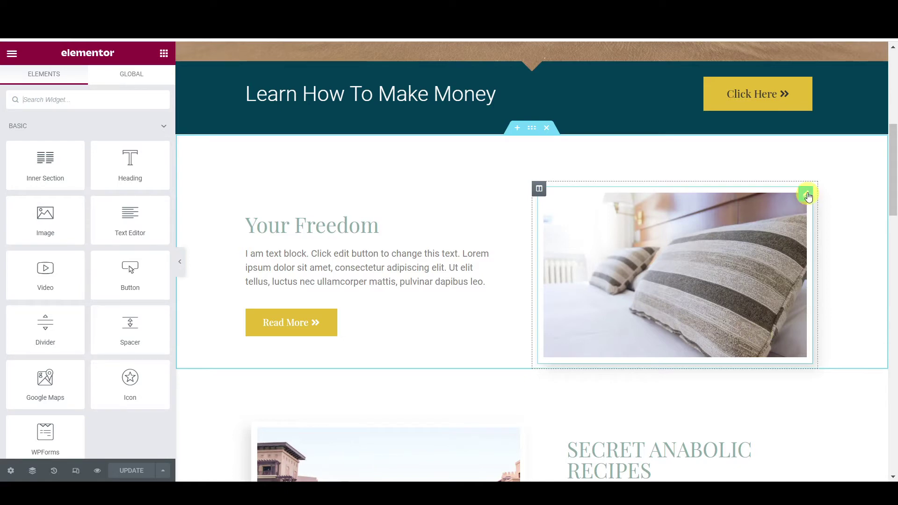
Step: Swap the pillow photo beside Your Freedom for the learn-find-2 abs-and-salad image
click(805, 198)
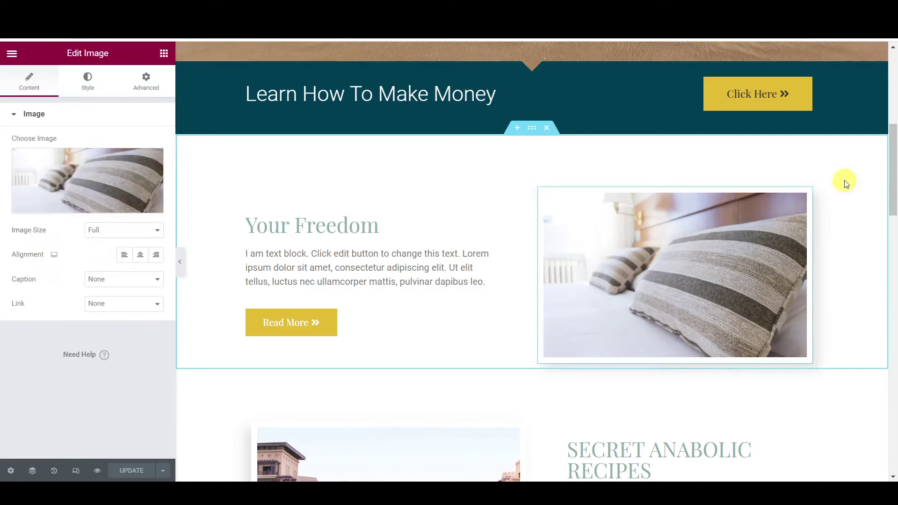
mouse_move(84, 207)
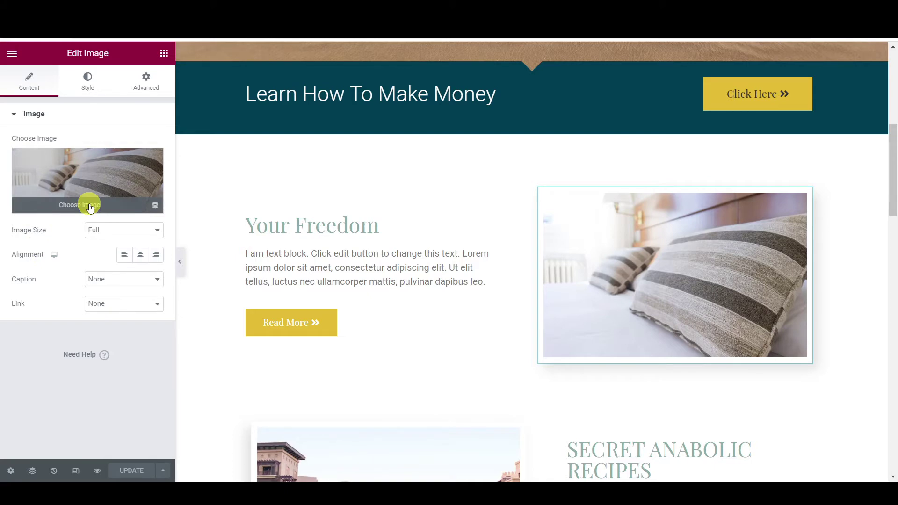
click(90, 207)
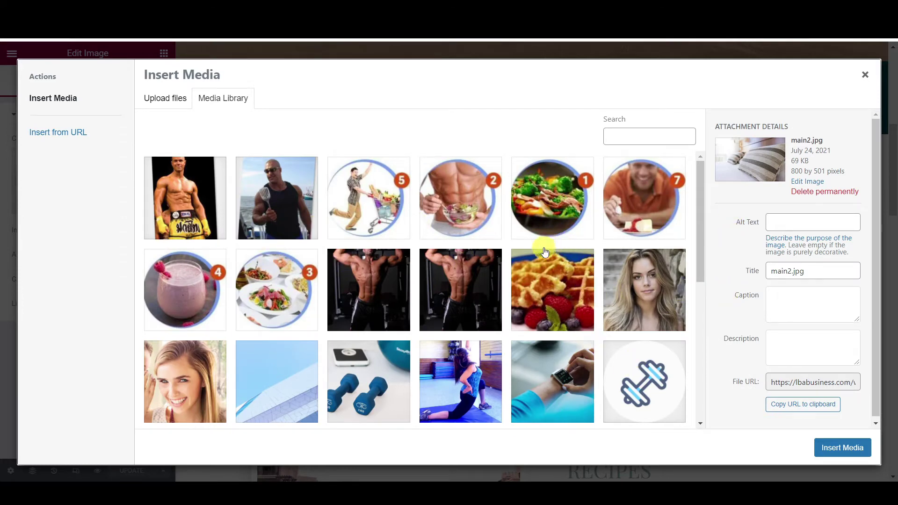
click(457, 214)
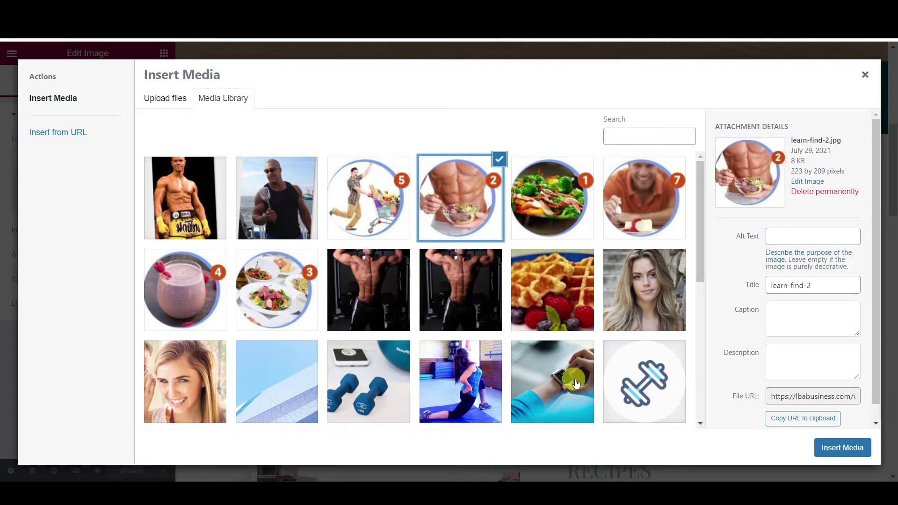
click(859, 455)
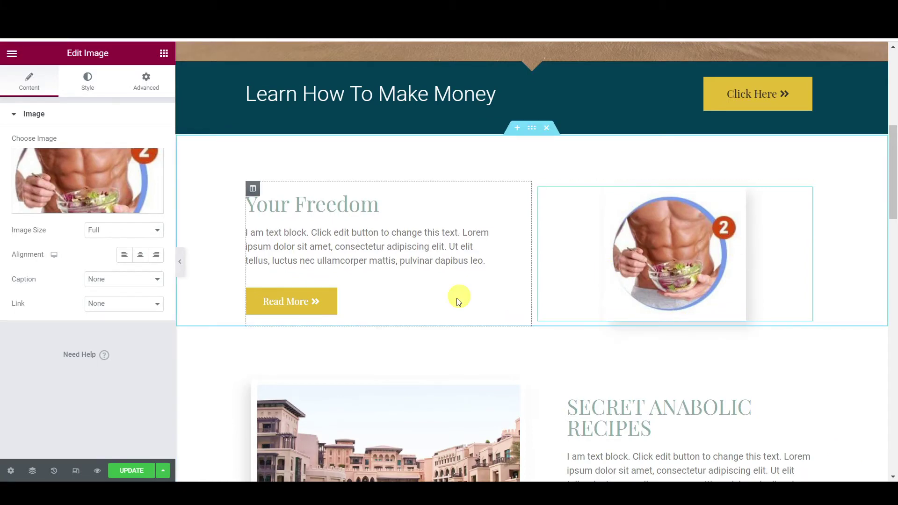
click(327, 204)
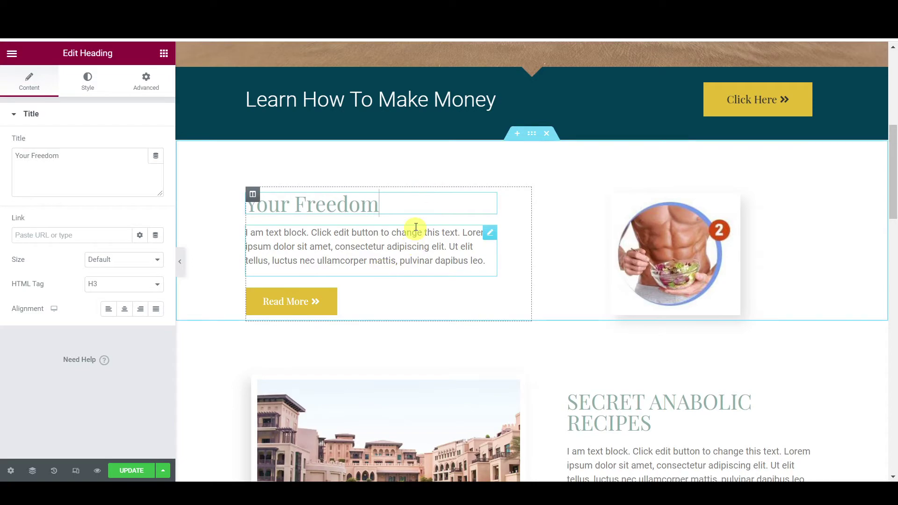
Step: Copy 'Anabolic Cooking' from the sales page and paste it over the Your Freedom heading
click(416, 193)
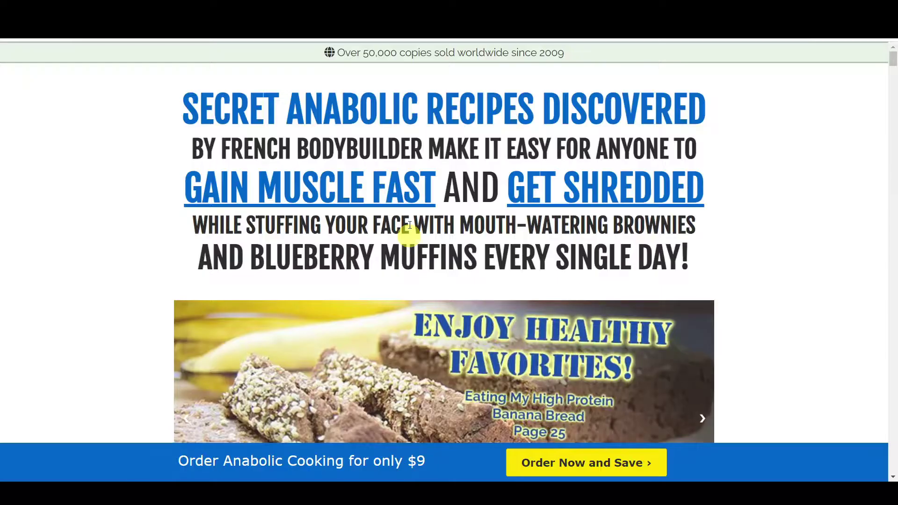
drag(224, 461, 346, 462)
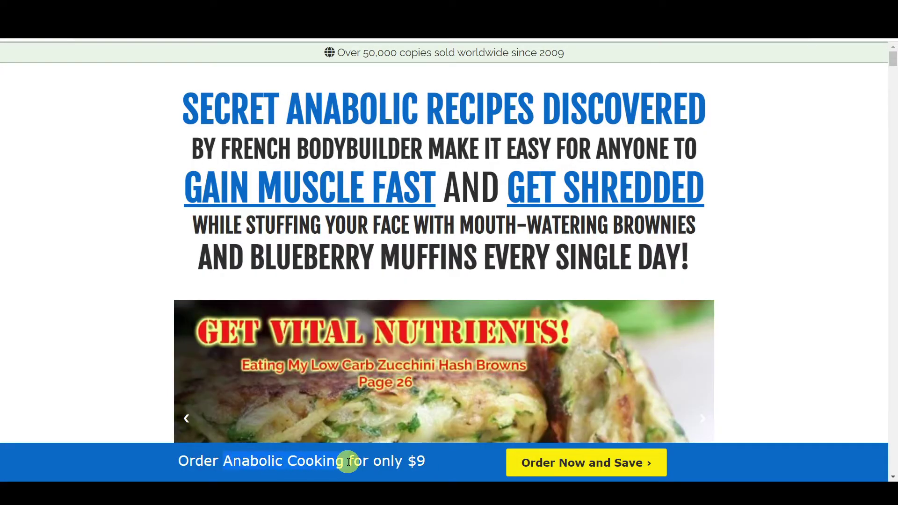
right_click(295, 461)
click(367, 373)
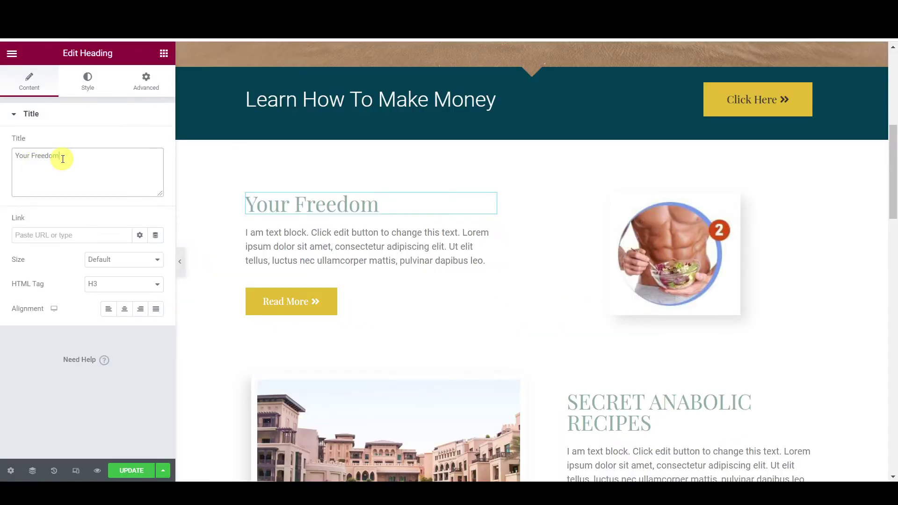
drag(100, 163, 6, 162)
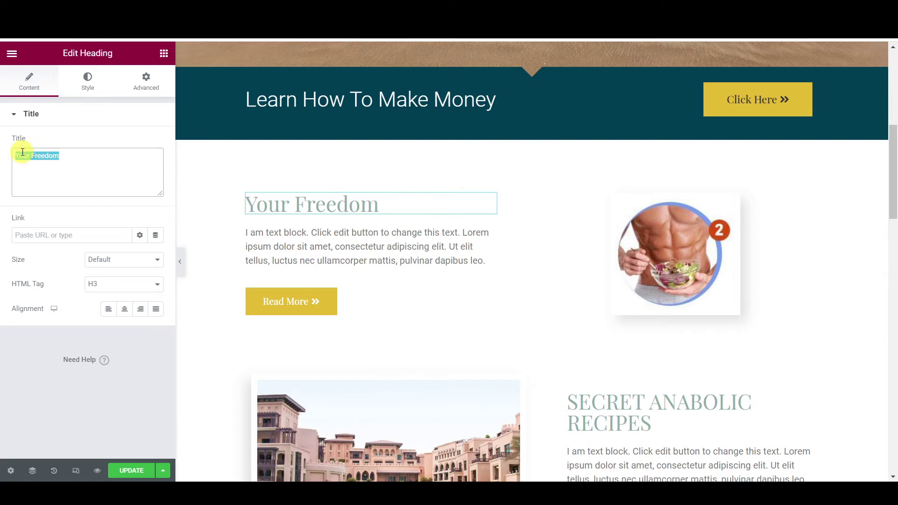
right_click(28, 156)
click(79, 207)
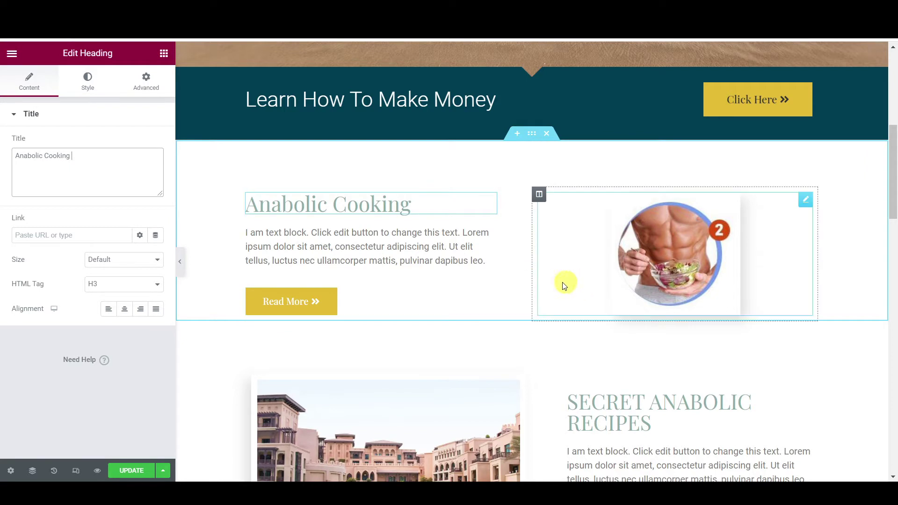
click(72, 155)
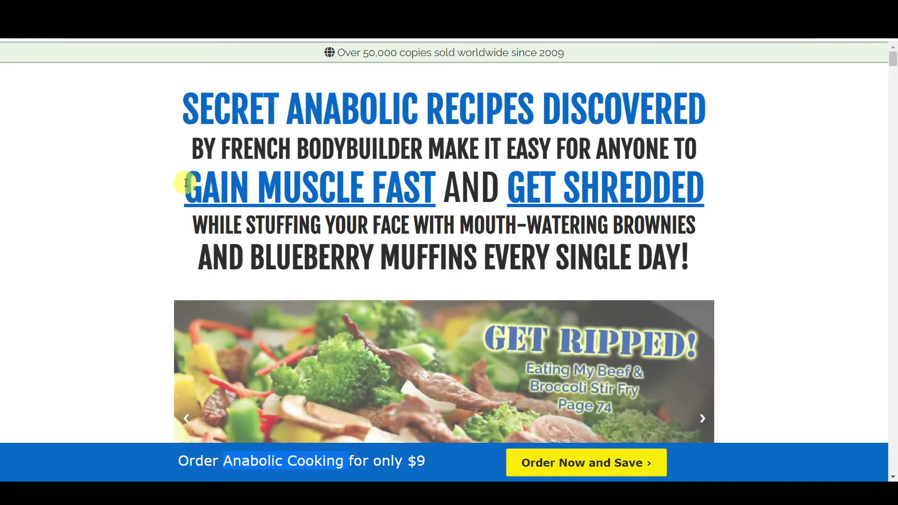
Step: Copy the 'Gain Muscle Fast and Get Shredded' headline as plain text via the address bar
drag(186, 183, 706, 247)
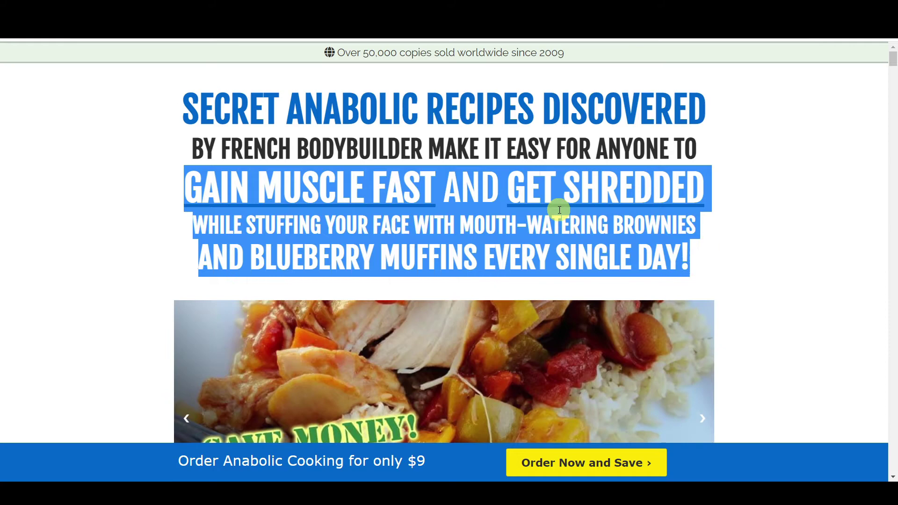
right_click(551, 186)
click(583, 192)
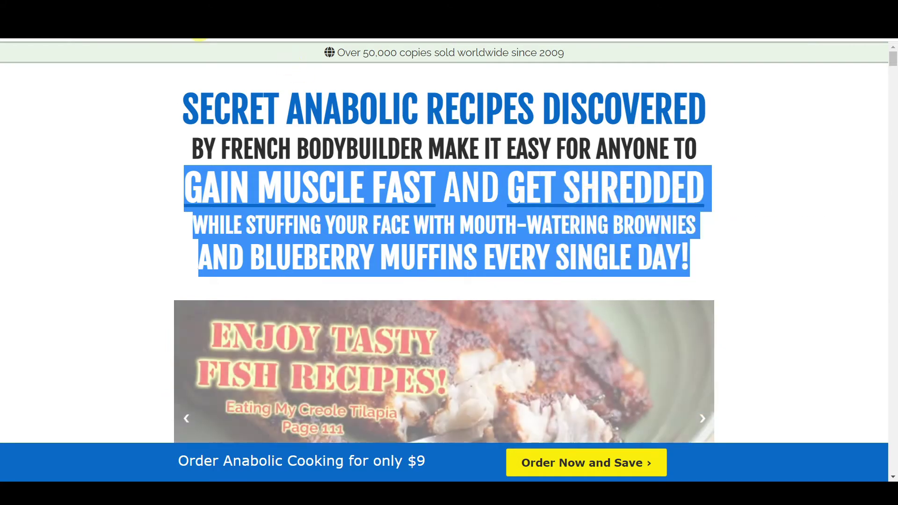
click(702, 39)
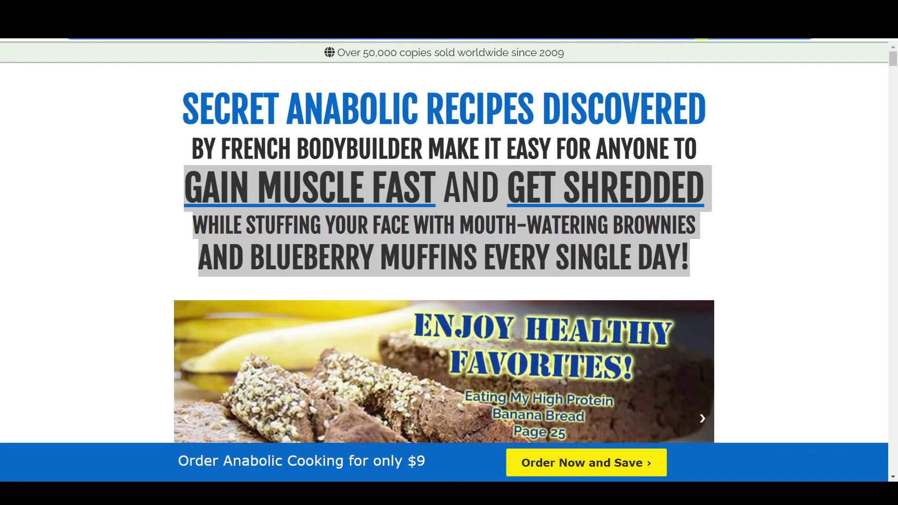
right_click(160, 38)
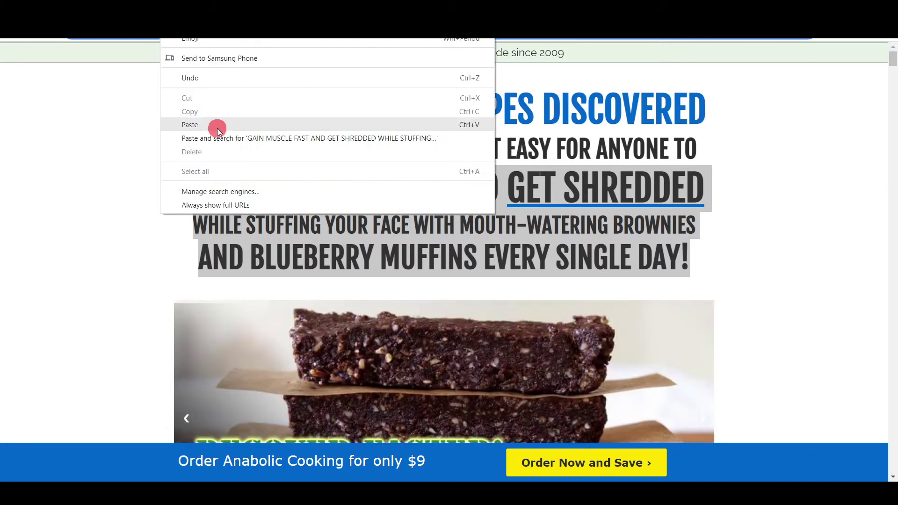
click(216, 126)
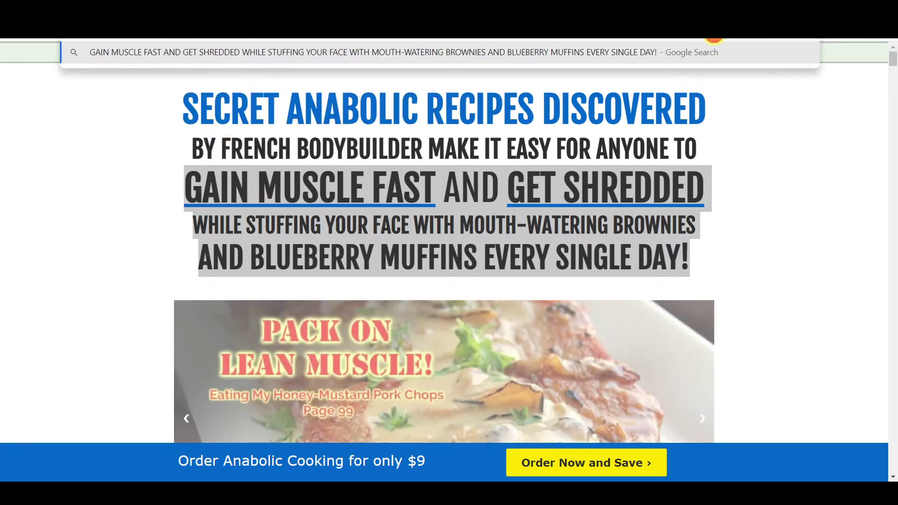
right_click(208, 40)
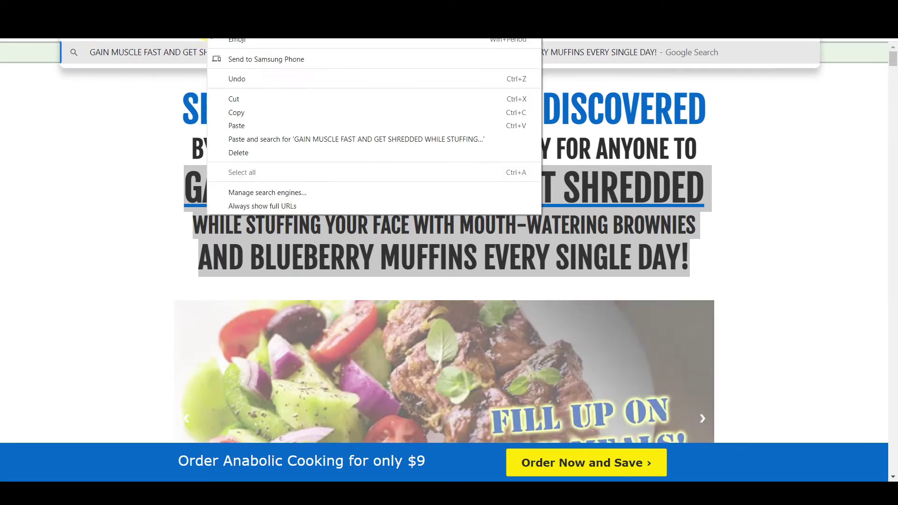
click(265, 113)
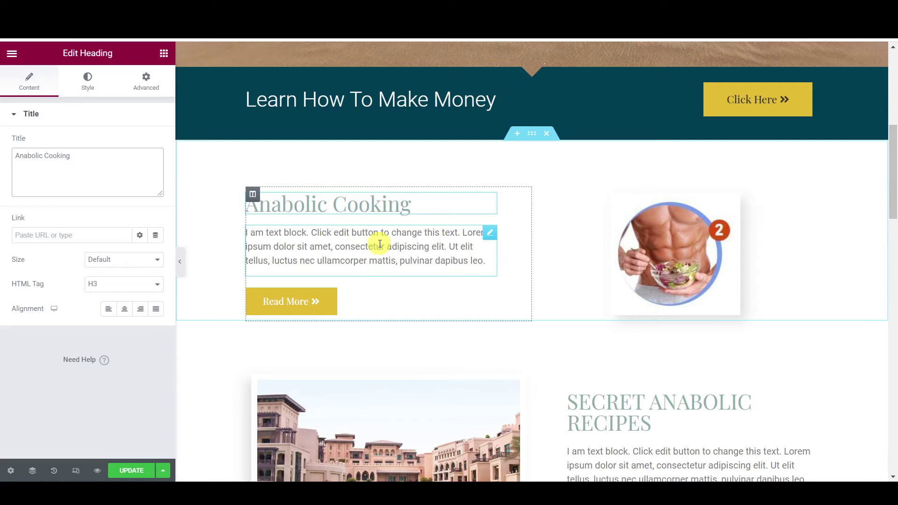
Step: Paste the muscle-gain headline over the placeholder paragraph under Anabolic Cooking
click(380, 244)
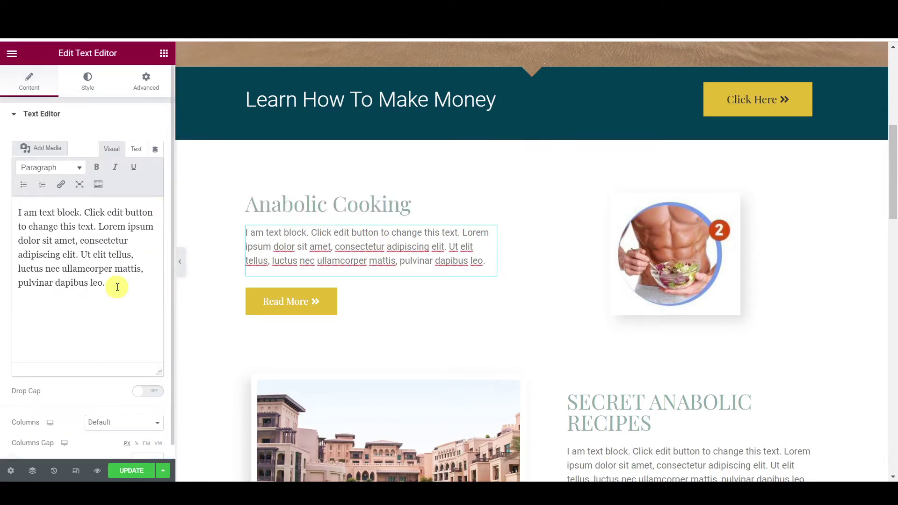
triple_click(65, 236)
right_click(66, 235)
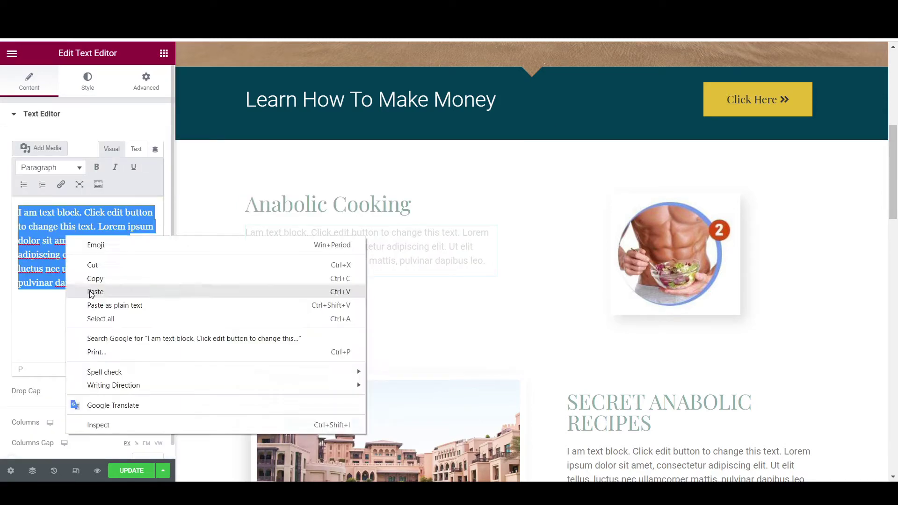
click(94, 291)
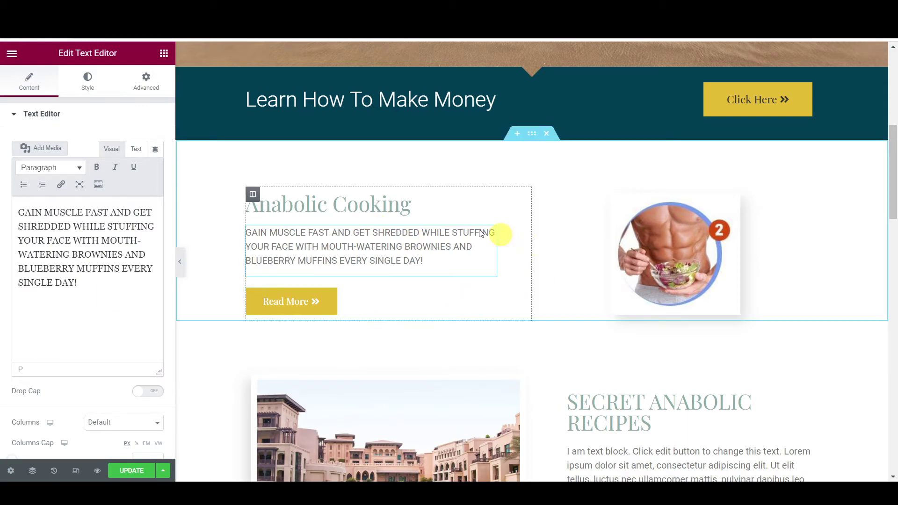
scroll(702, 306, up, 3)
scroll(702, 307, down, 2)
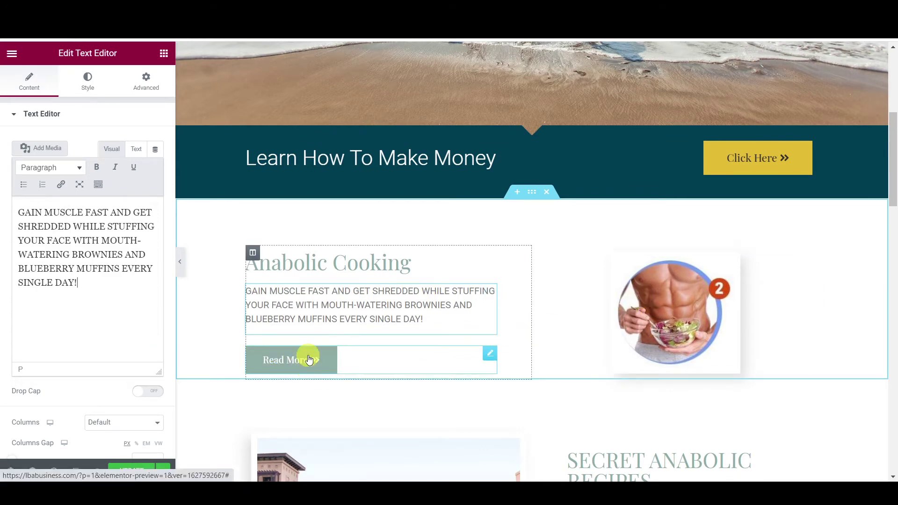
Step: Change the promo button's label from 'Read More' to 'Learn More'
click(300, 370)
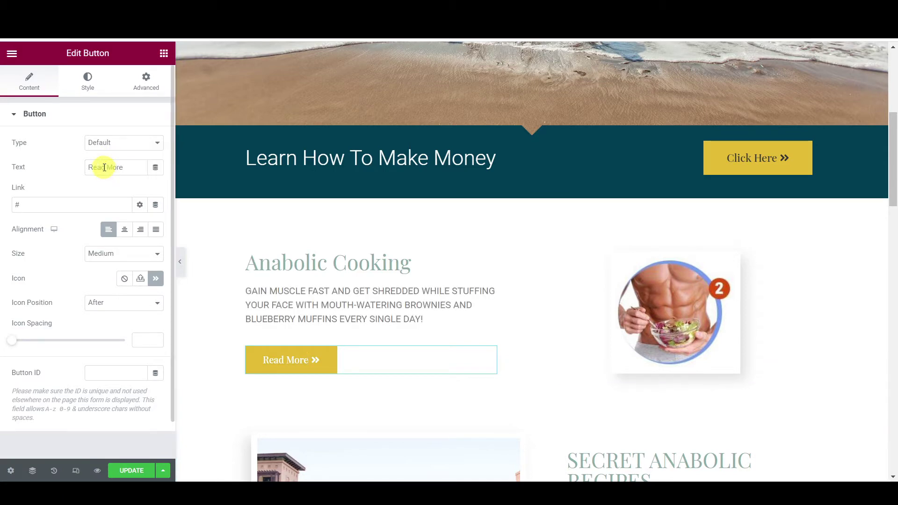
drag(105, 167, 67, 169)
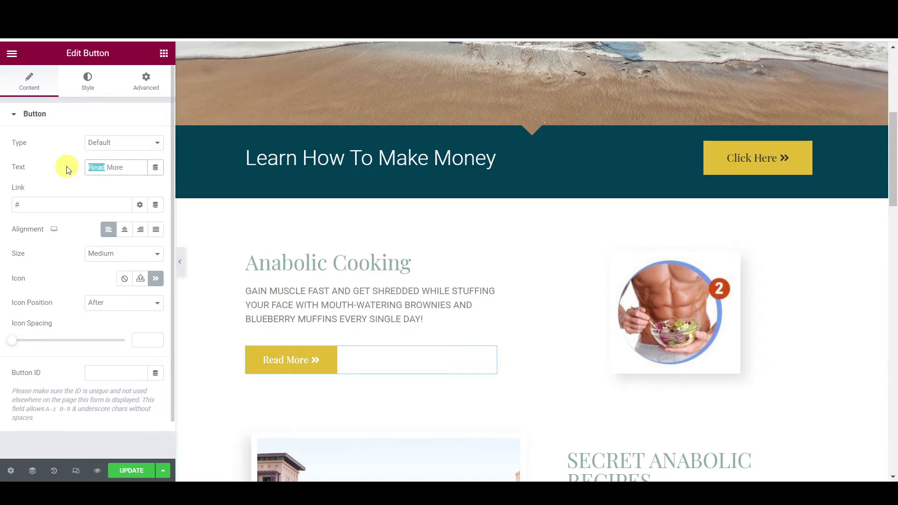
text(Lear)
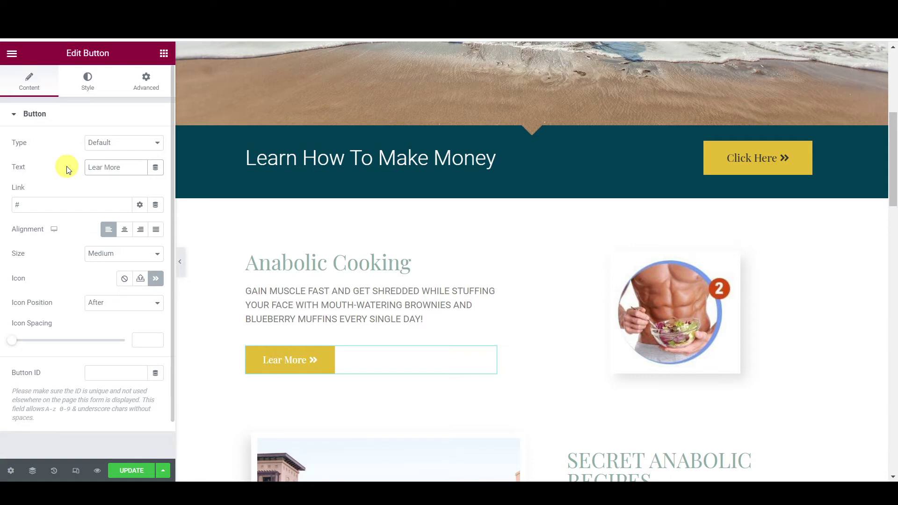
text(n)
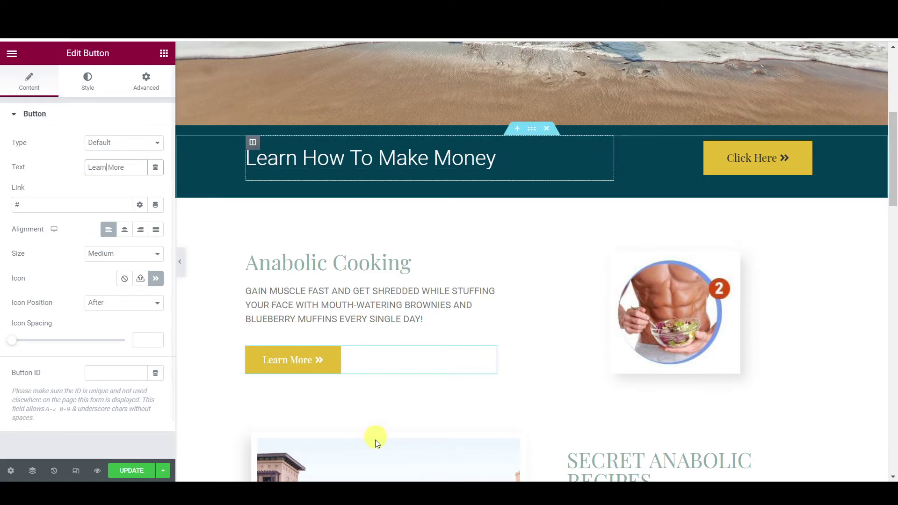
click(302, 361)
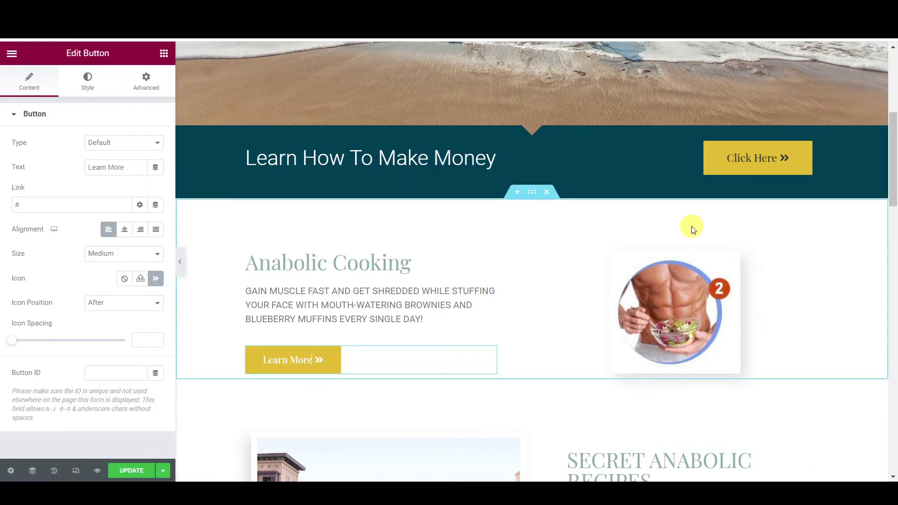
Step: Copy the encrypted HopShield HopLink from the ClickBank HopLink Generator window
scroll(877, 232, down, 3)
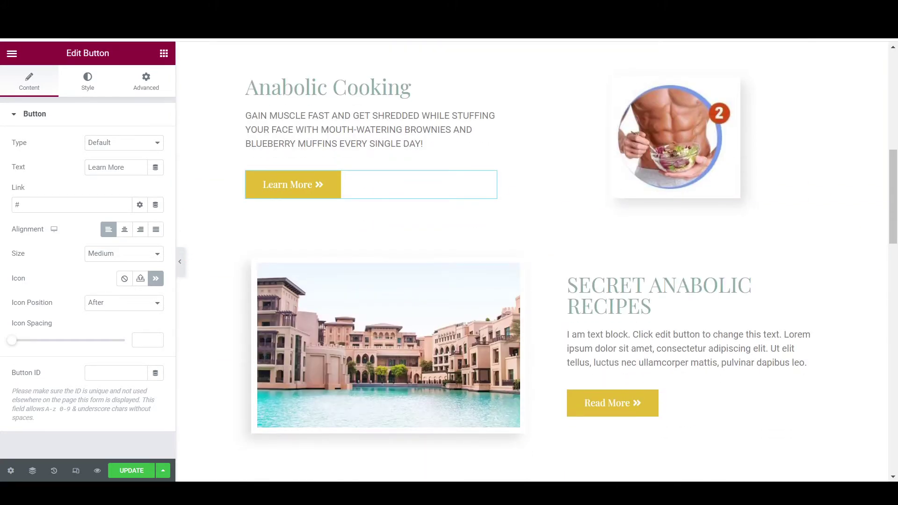
key(alt+Tab)
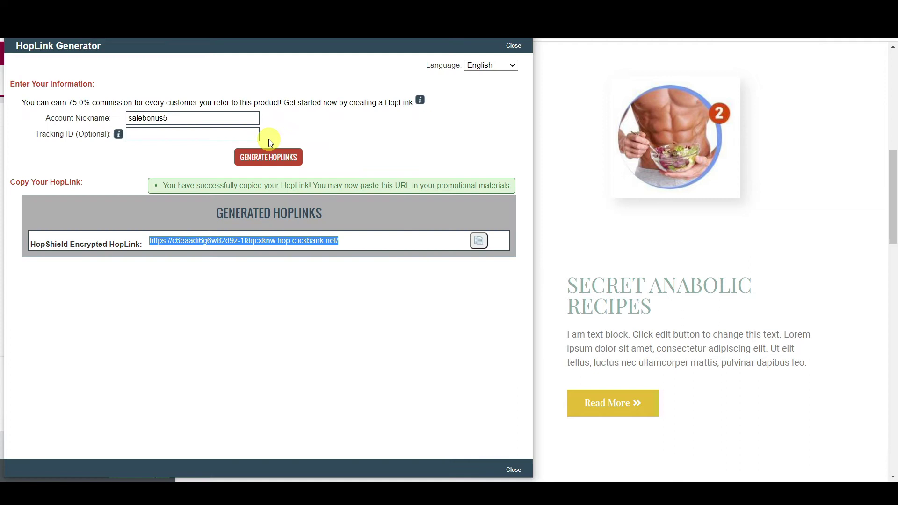
click(271, 241)
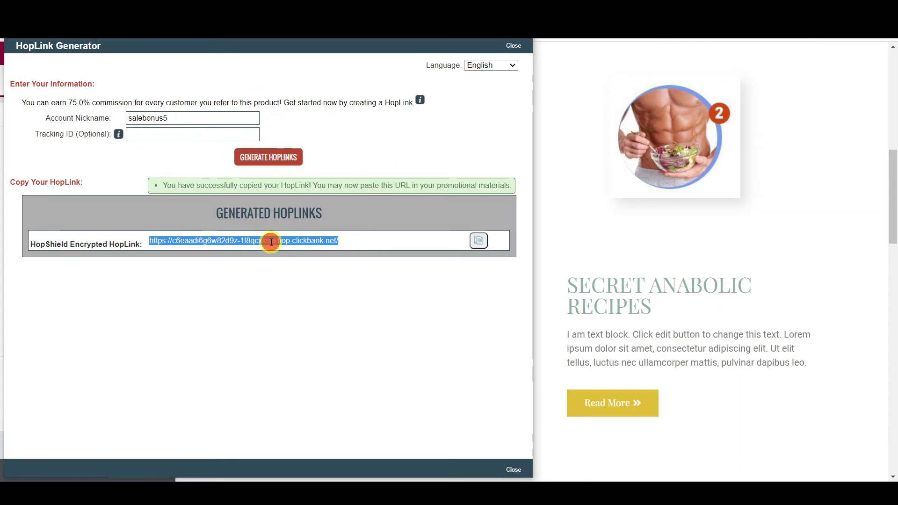
right_click(271, 242)
click(327, 253)
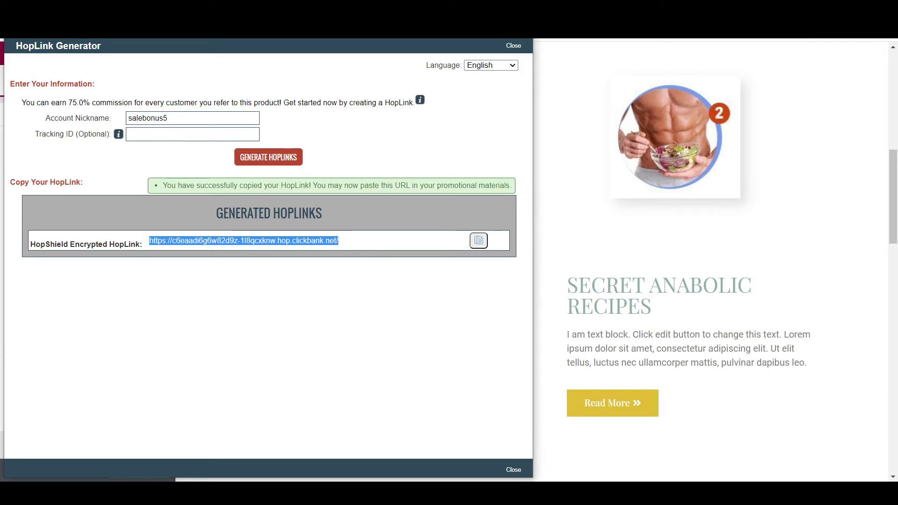
key(alt+Tab)
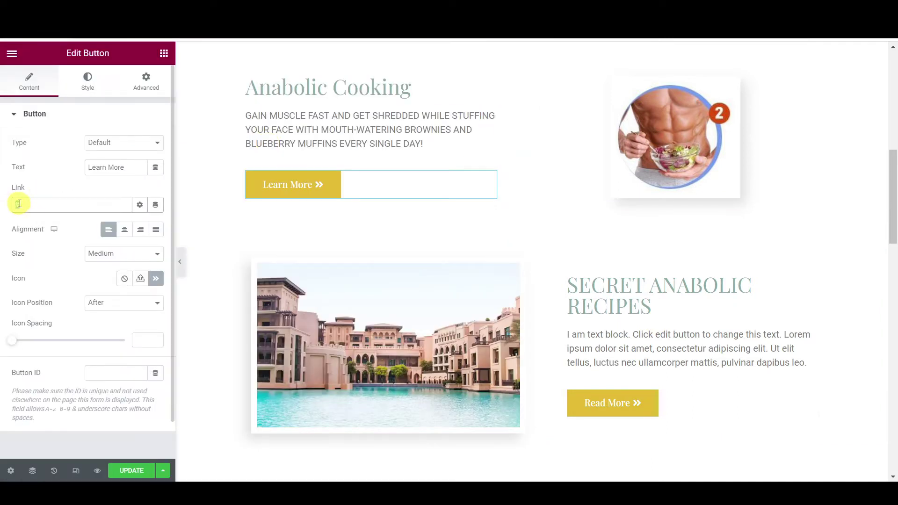
Step: Paste the ClickBank HopLink into the Learn More button's Link field
right_click(19, 204)
click(61, 257)
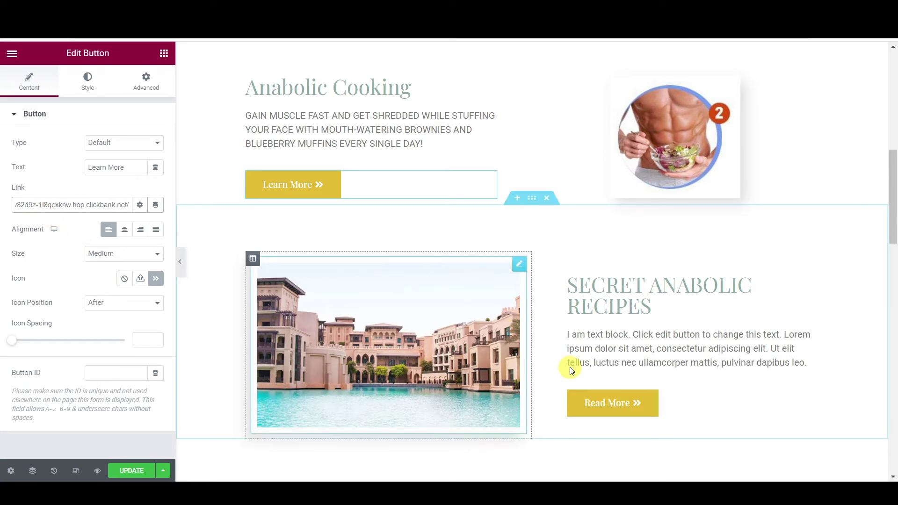
scroll(506, 308, up, 3)
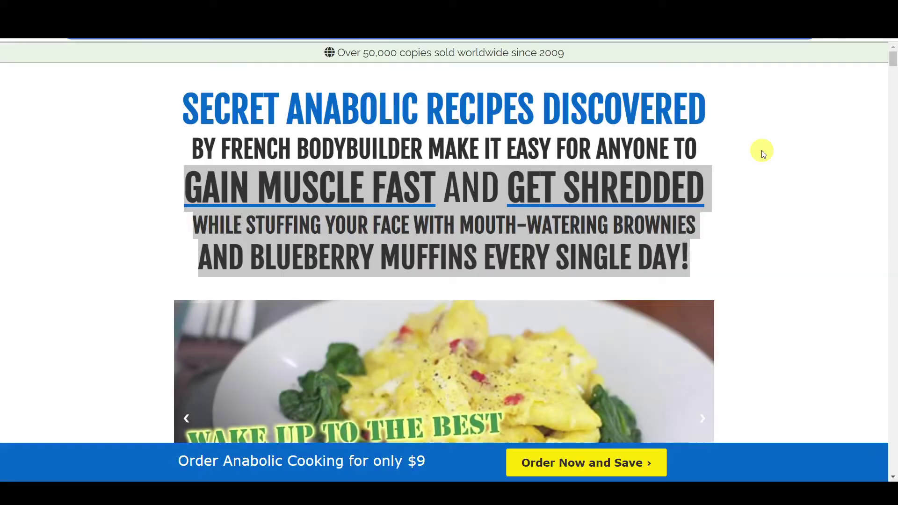
scroll(764, 154, down, 15)
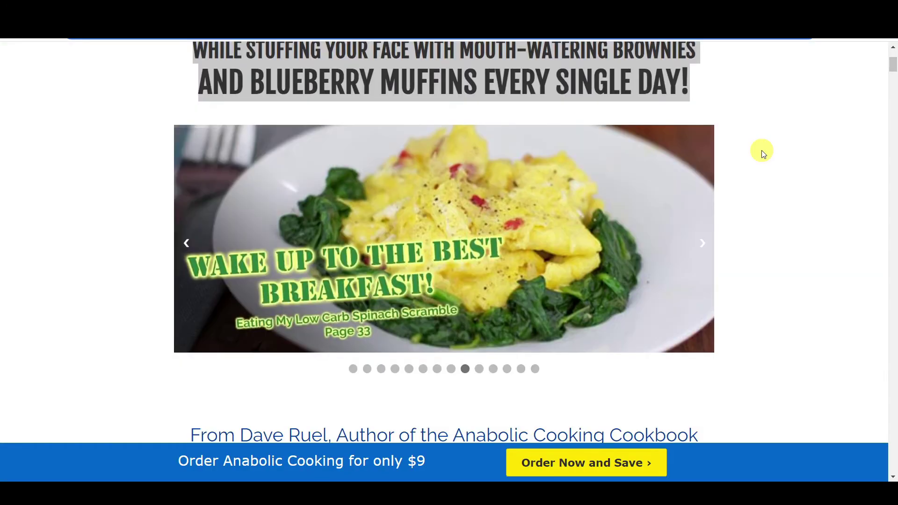
scroll(764, 154, down, 10)
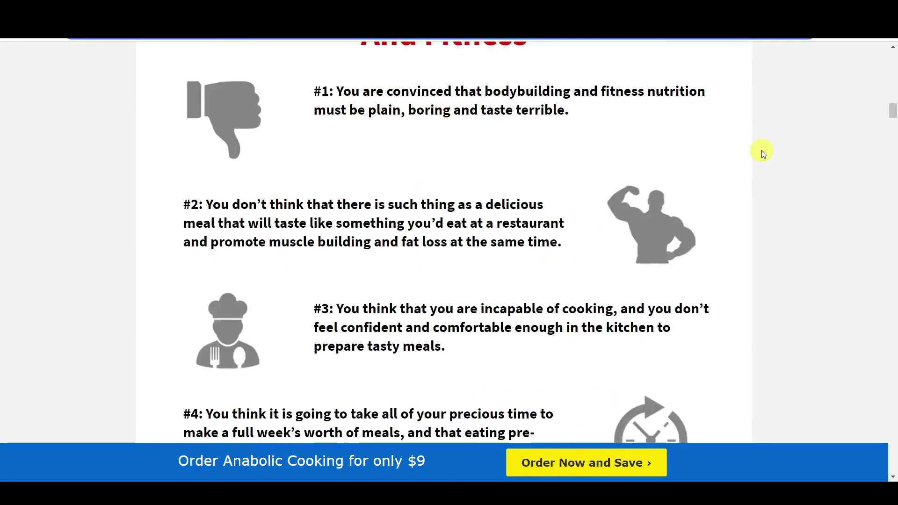
scroll(764, 154, up, 8)
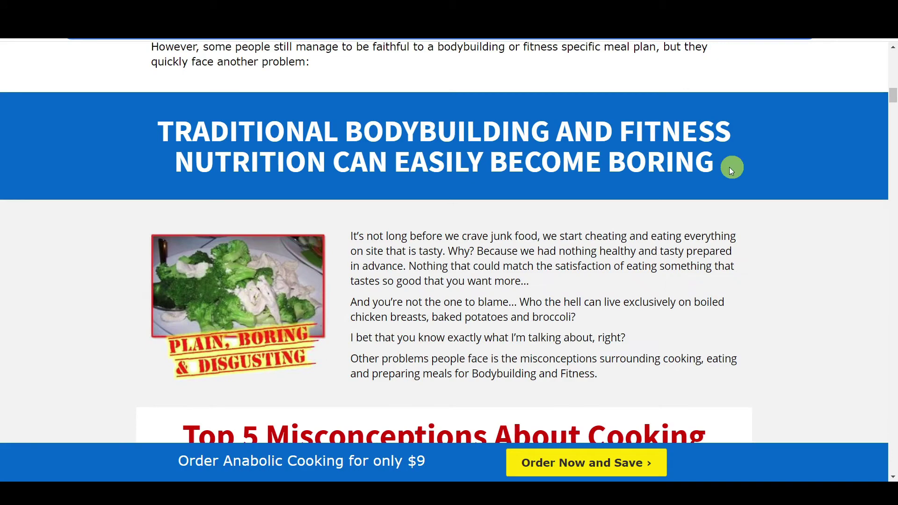
scroll(664, 160, up, 8)
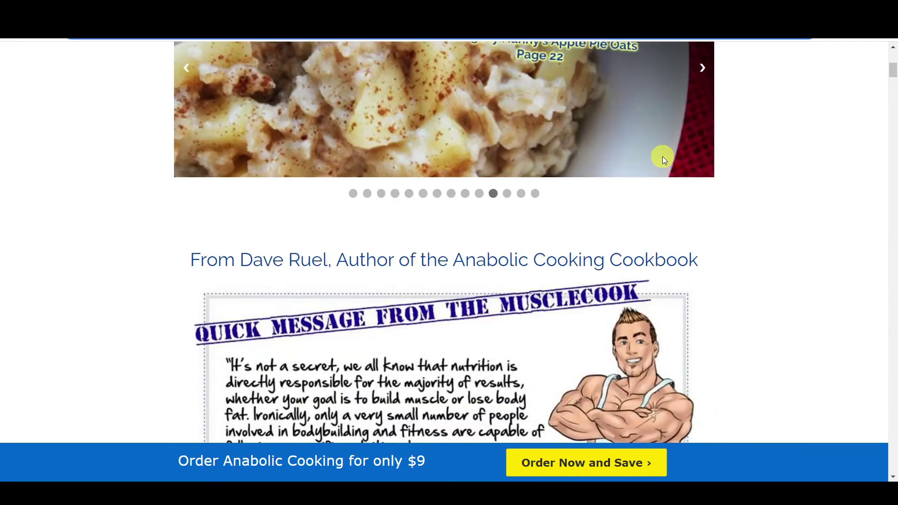
scroll(664, 159, up, 5)
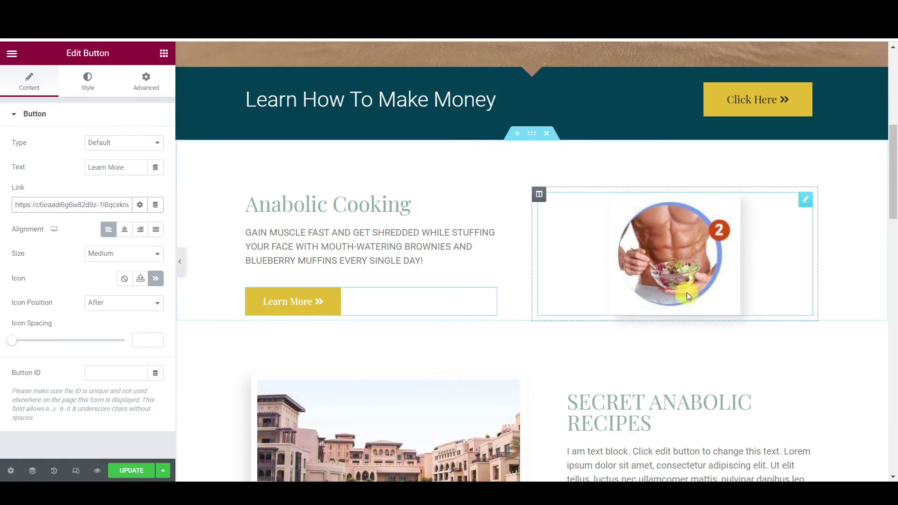
scroll(686, 290, up, 2)
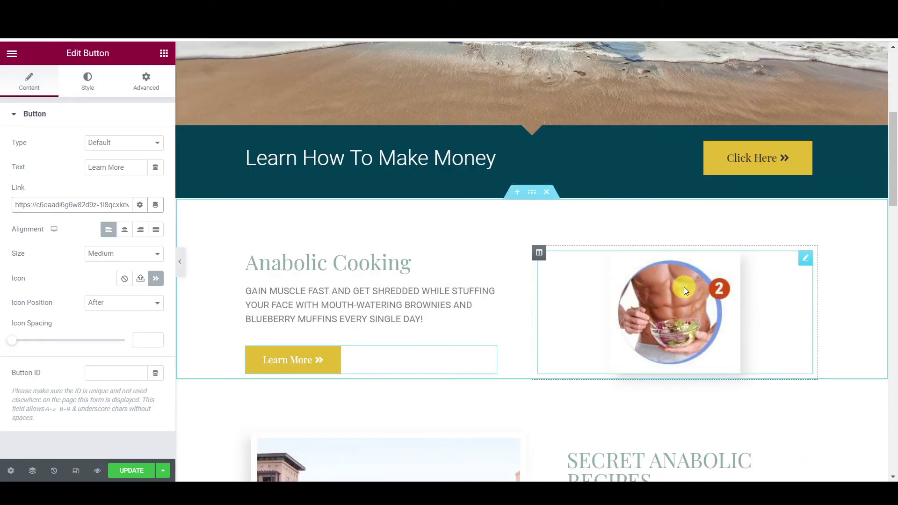
Step: Scroll down to the Best Keto Diet two-column section and select it
scroll(788, 257, down, 6)
scroll(788, 257, up, 5)
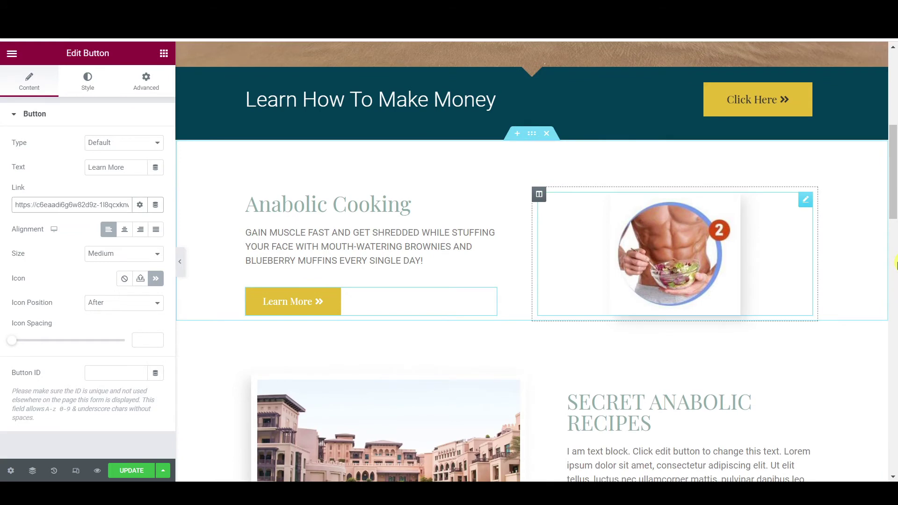
scroll(877, 290, down, 1)
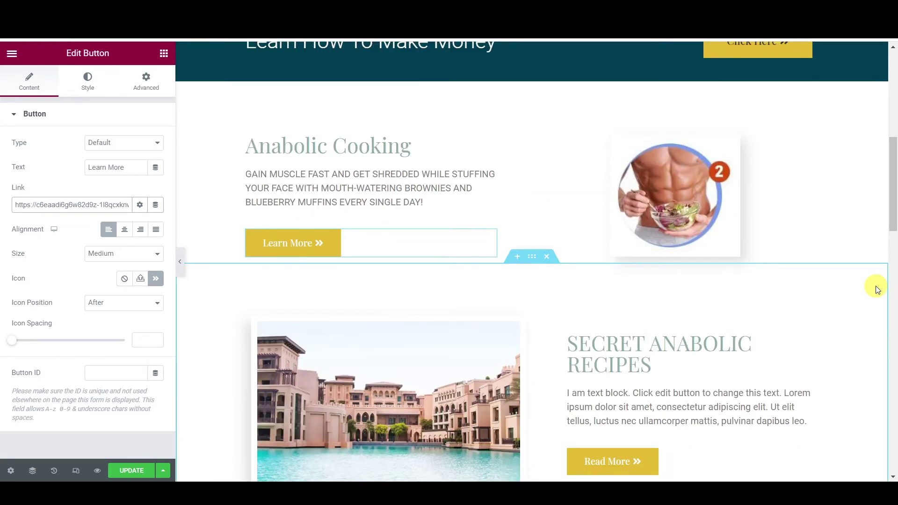
scroll(551, 390, down, 2)
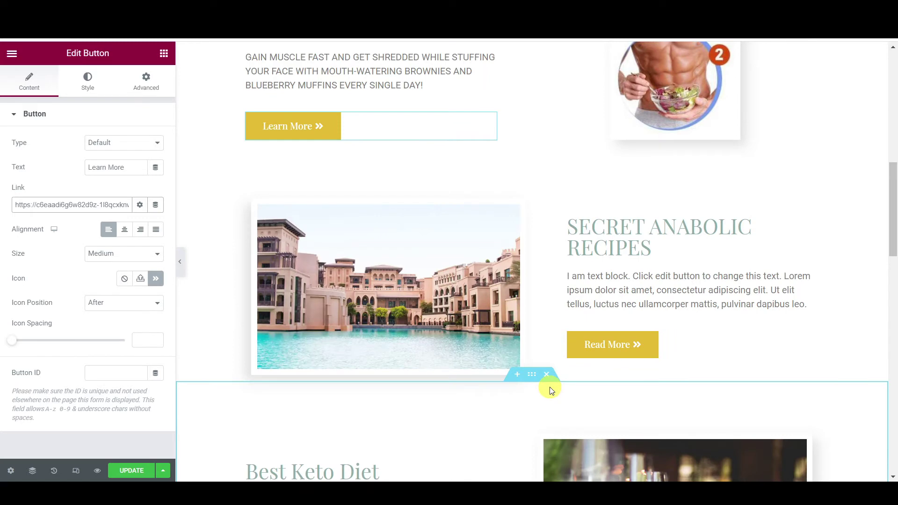
scroll(551, 390, down, 4)
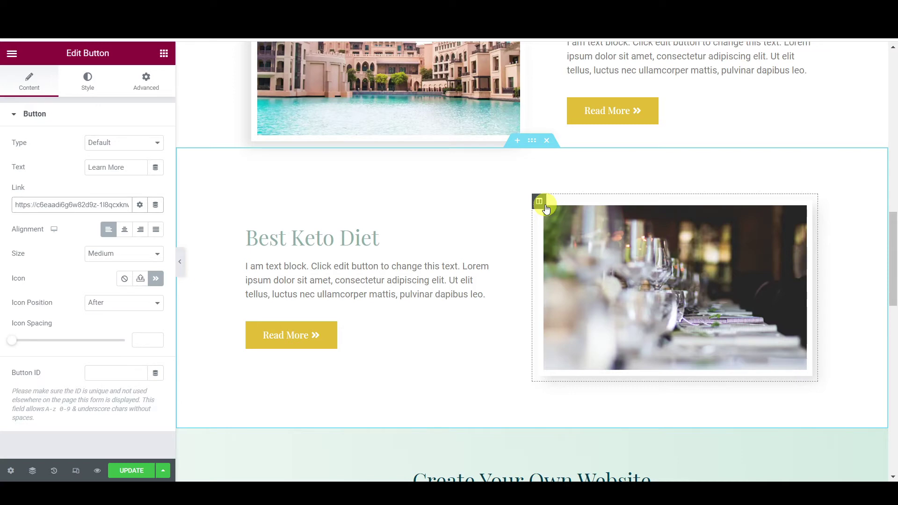
click(532, 142)
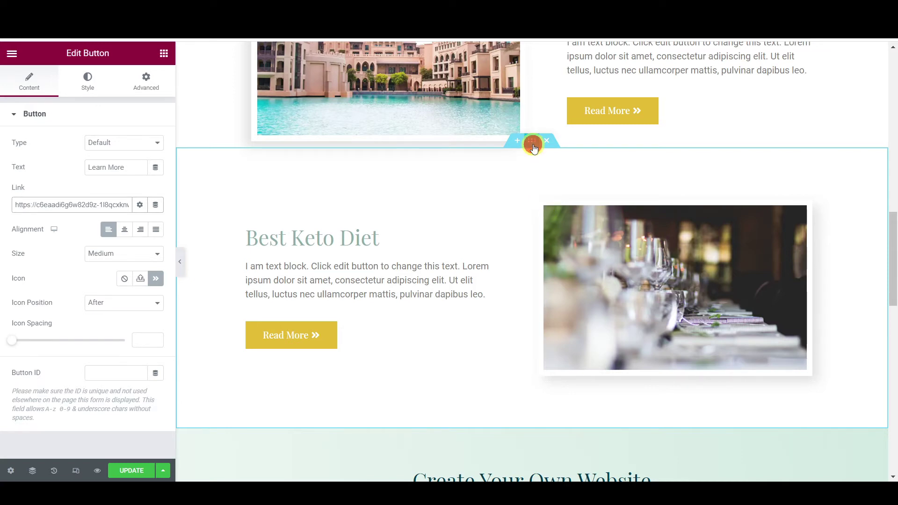
Step: Copy the Best Keto Diet two-column section, then scroll down to the Create Your Own Website video section
right_click(533, 145)
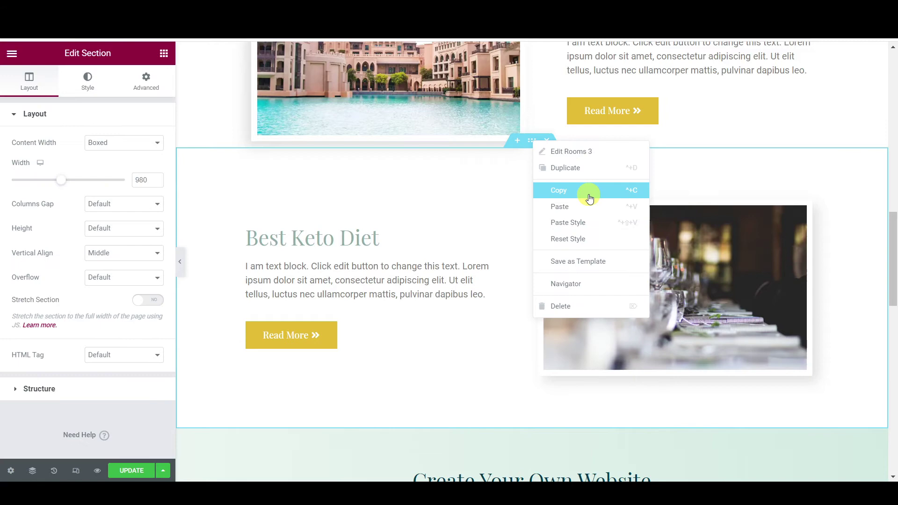
click(589, 199)
scroll(866, 292, down, 10)
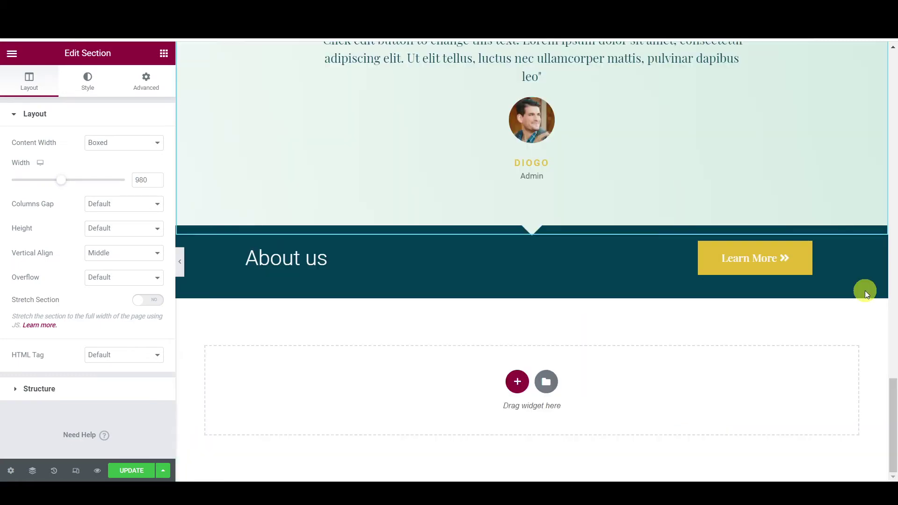
scroll(770, 395, up, 5)
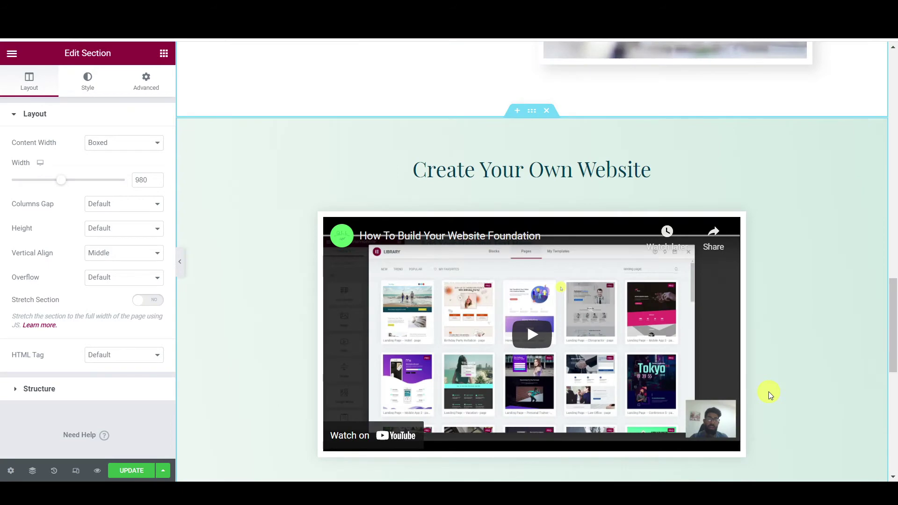
scroll(768, 392, up, 2)
scroll(757, 382, up, 3)
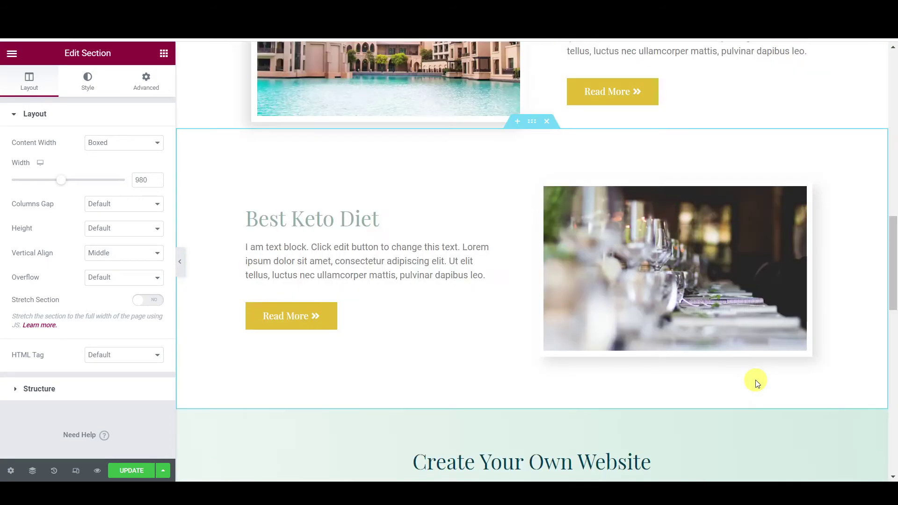
scroll(760, 386, down, 4)
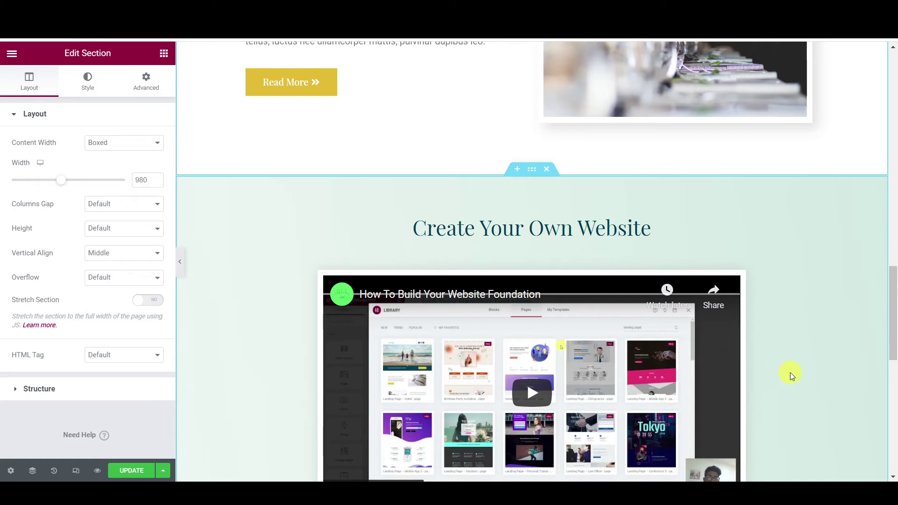
scroll(862, 296, down, 2)
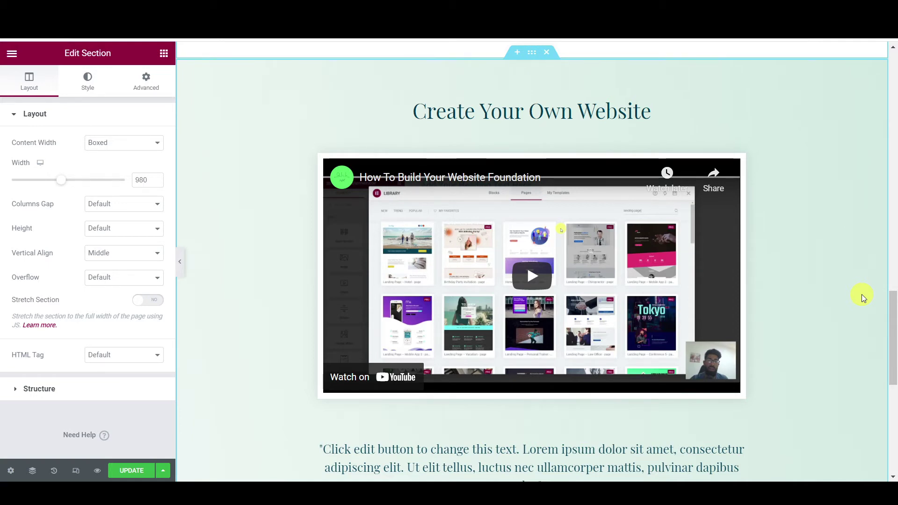
Step: Play and pause the Create Your Own Website video, then bring up its YouTube settings
click(701, 286)
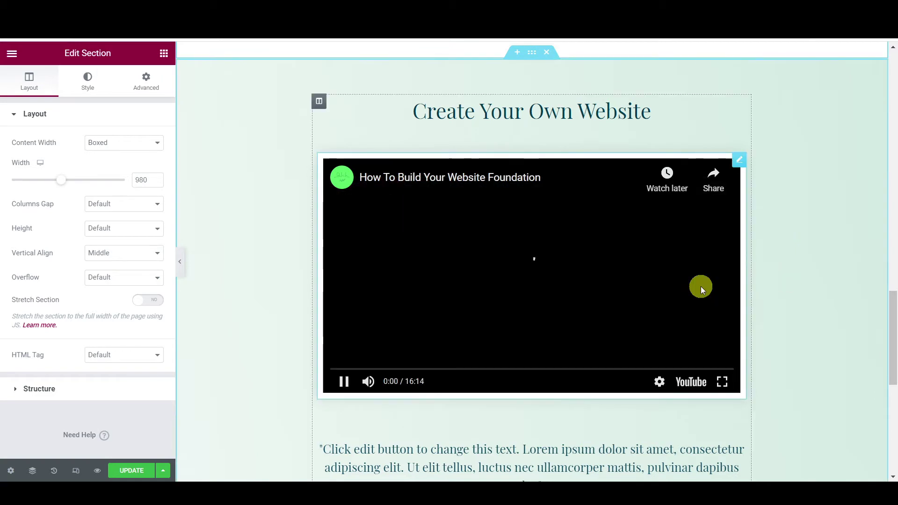
click(345, 382)
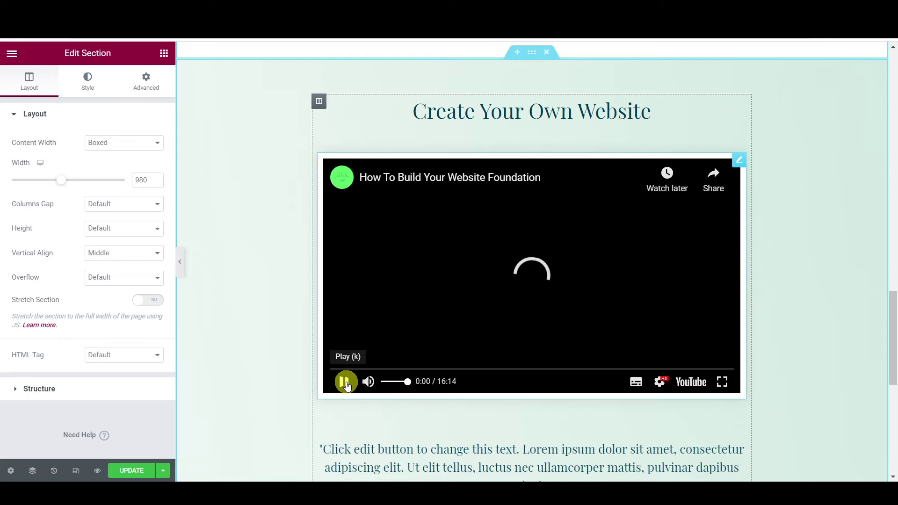
click(741, 161)
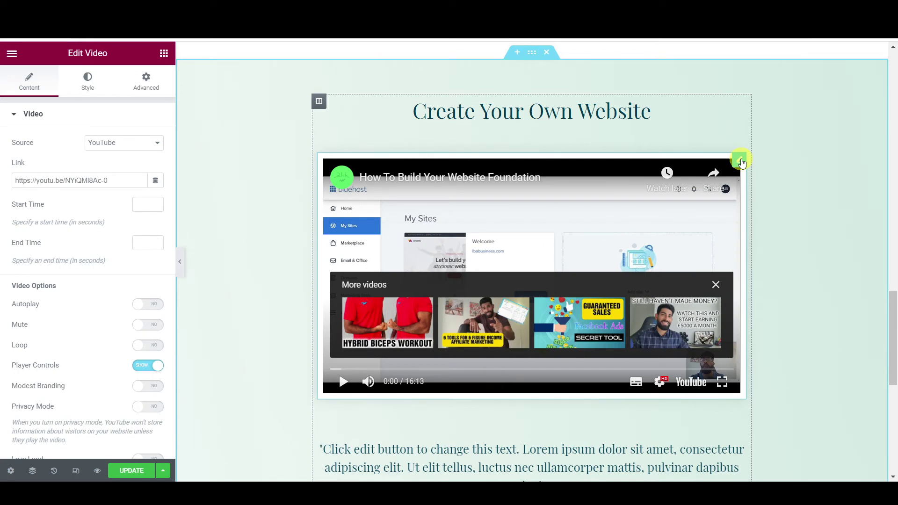
scroll(433, 393, down, 8)
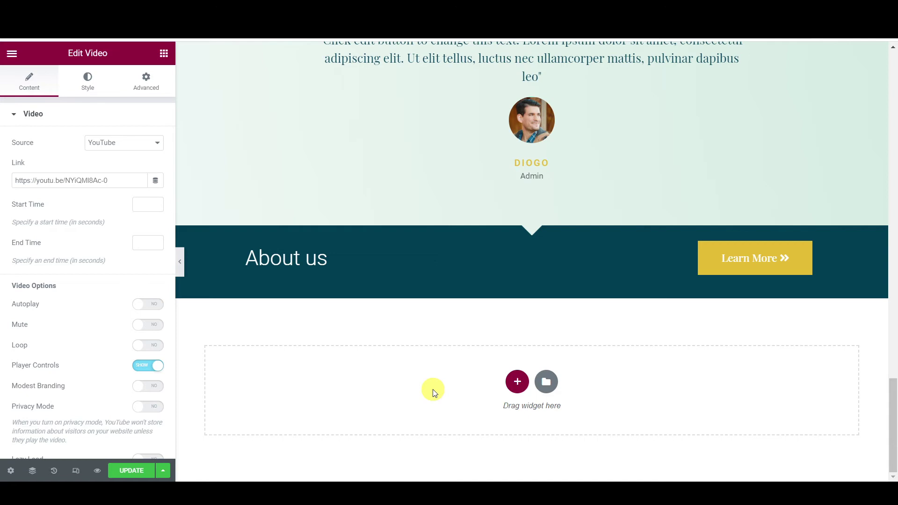
Step: Insert a new two-column section in the empty drop area below About us
click(518, 382)
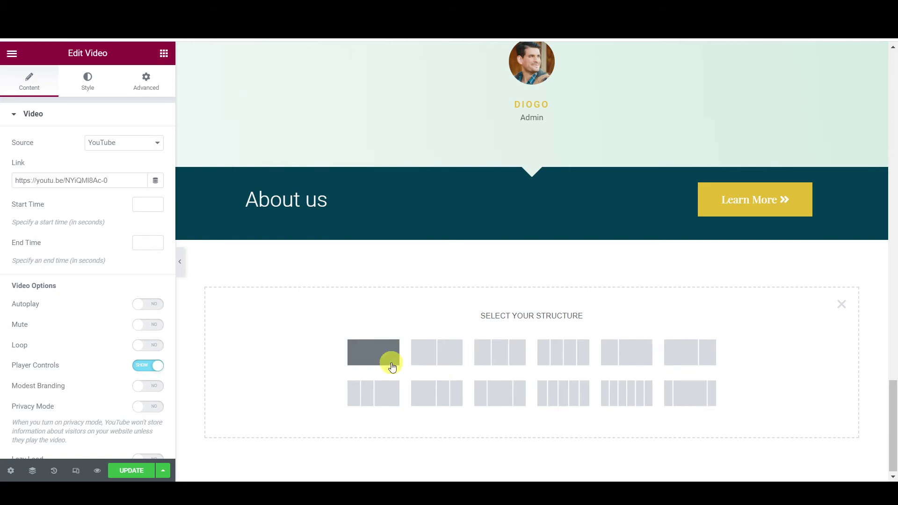
click(428, 353)
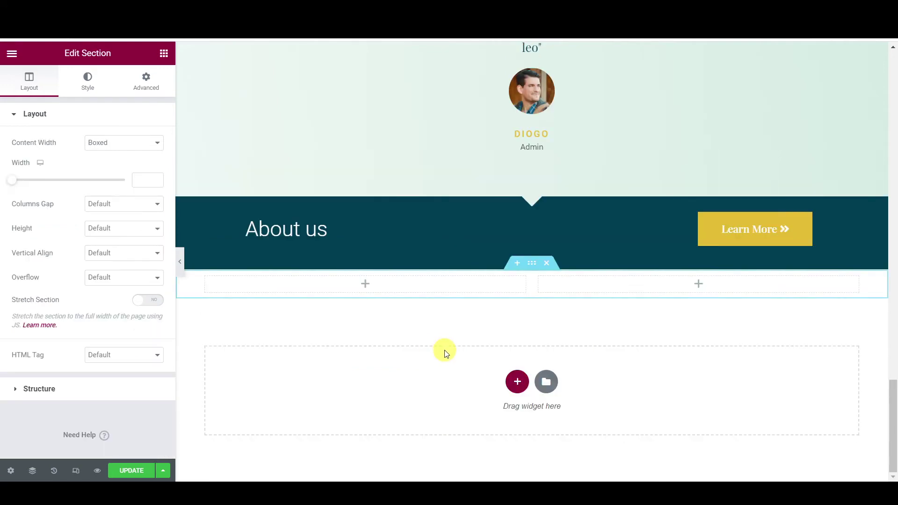
Step: Place a Video widget with YouTube as its source in the left column, then start adding to the right column
click(368, 287)
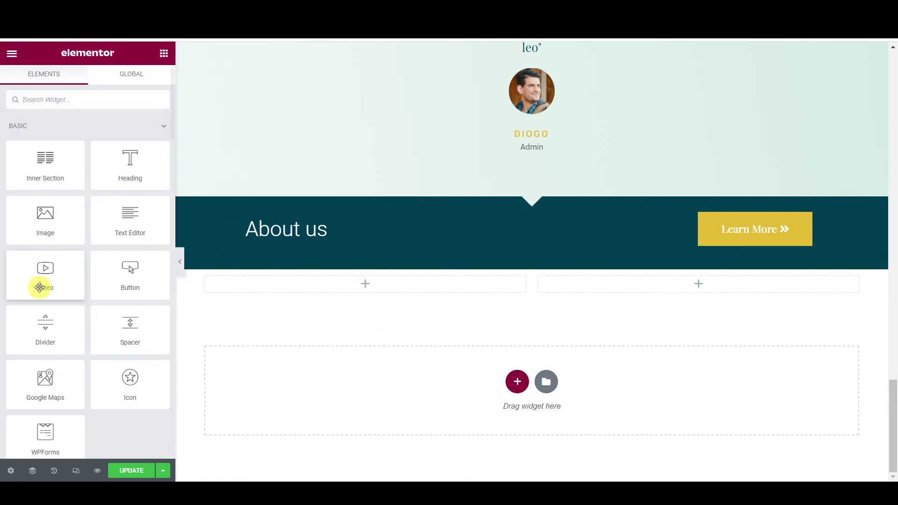
drag(40, 287, 349, 287)
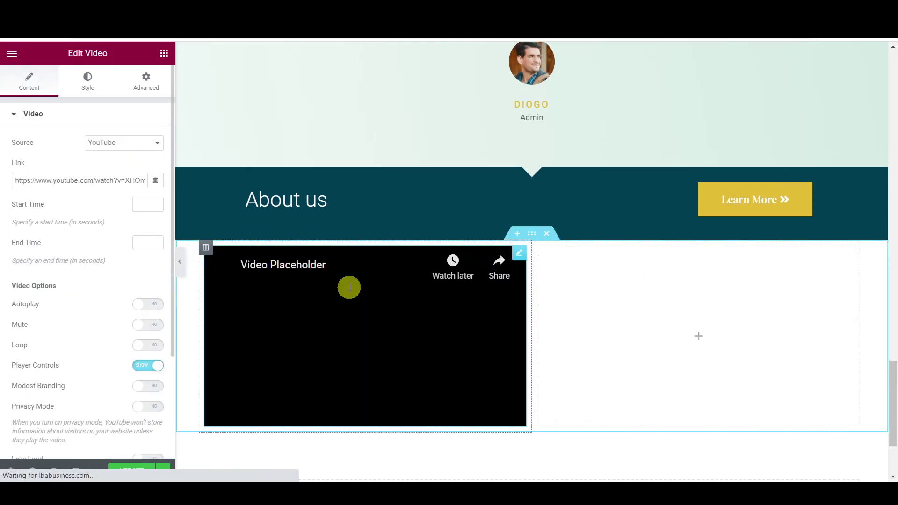
scroll(622, 318, down, 3)
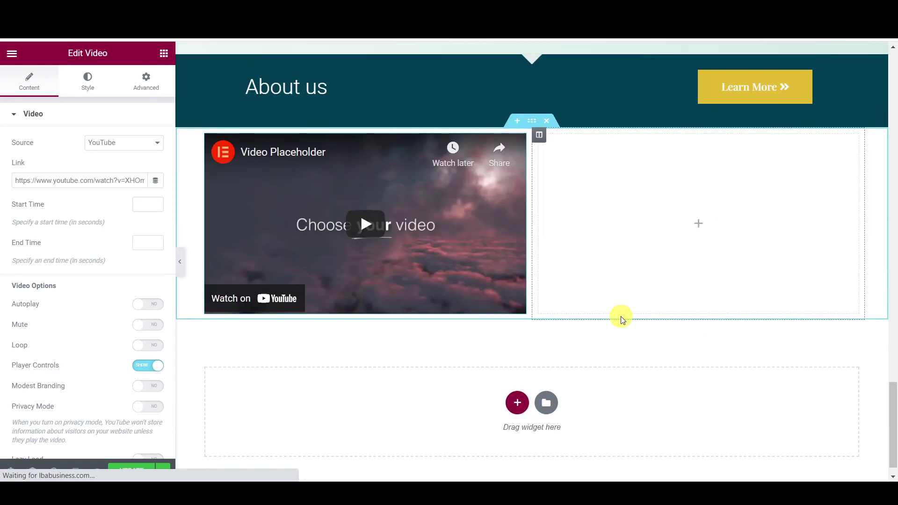
scroll(562, 327, up, 2)
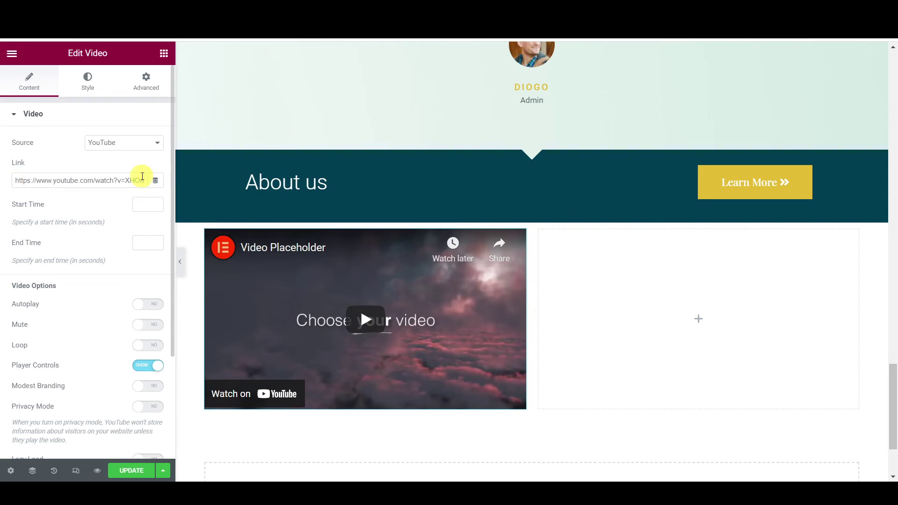
click(143, 143)
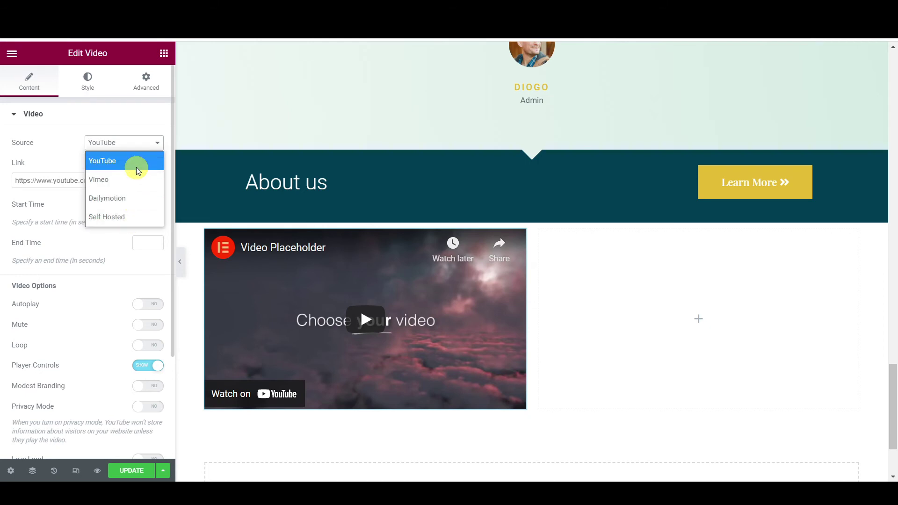
click(64, 146)
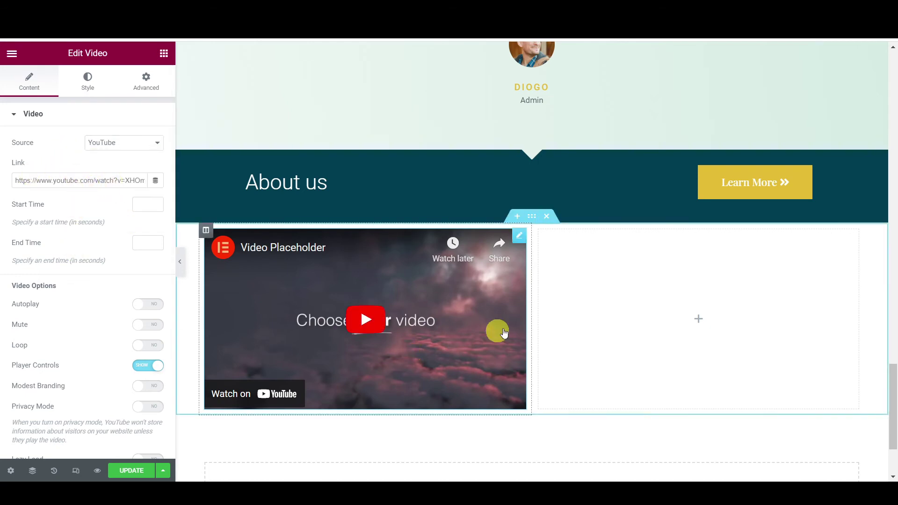
scroll(445, 307, down, 1)
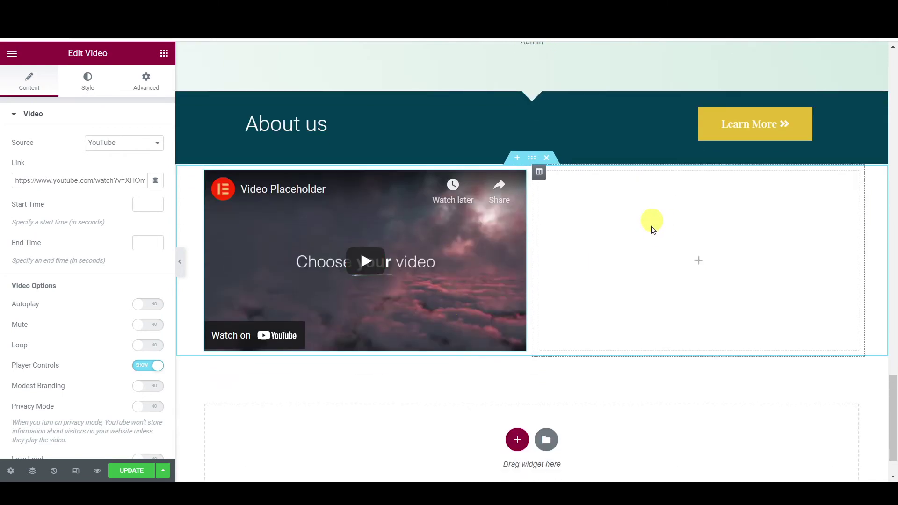
click(698, 261)
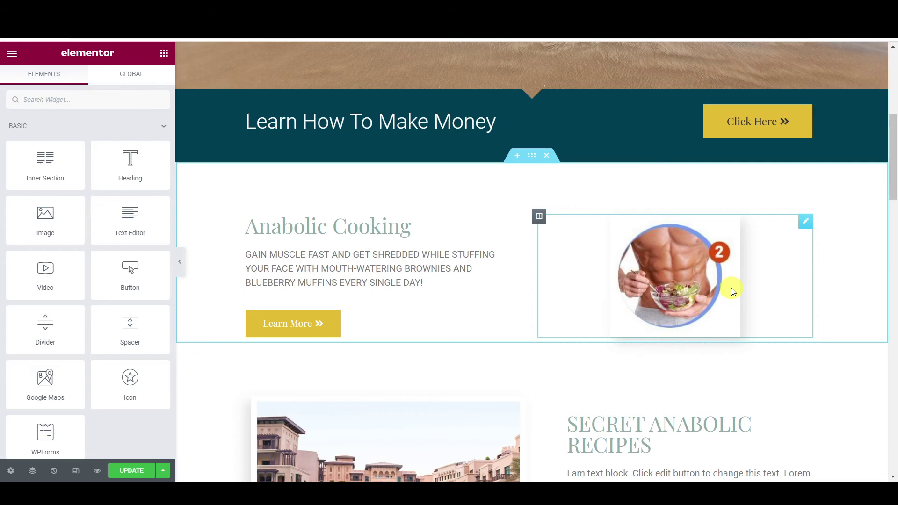
Step: Scroll through the welcome page to review the new video section and Anabolic Cooking promo
scroll(646, 330, up, 7)
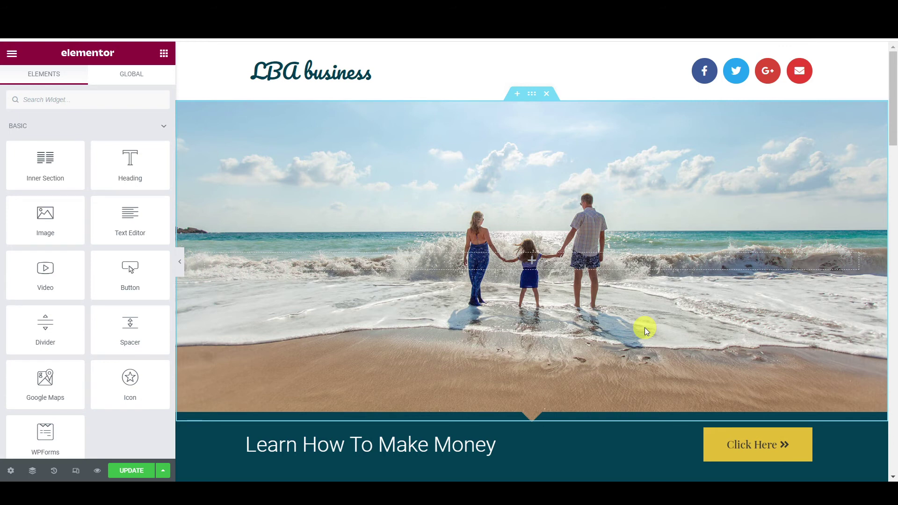
scroll(644, 328, down, 9)
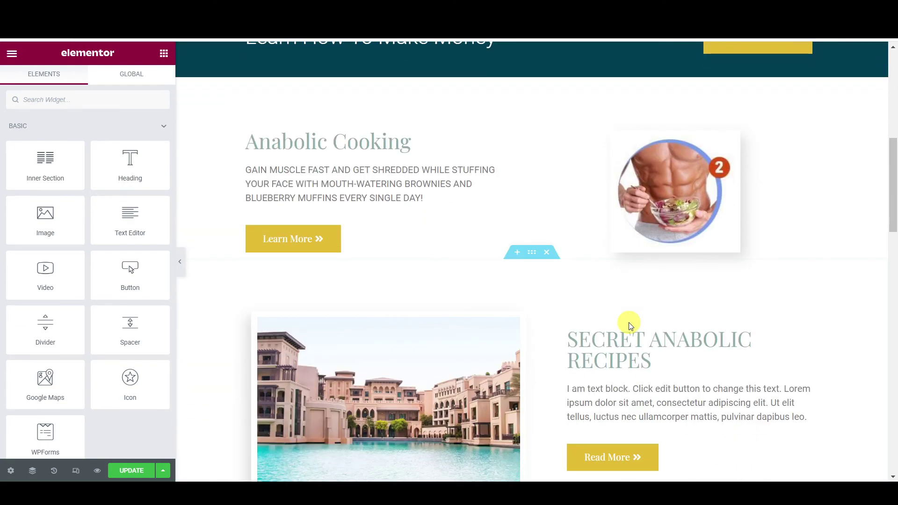
scroll(629, 322, down, 4)
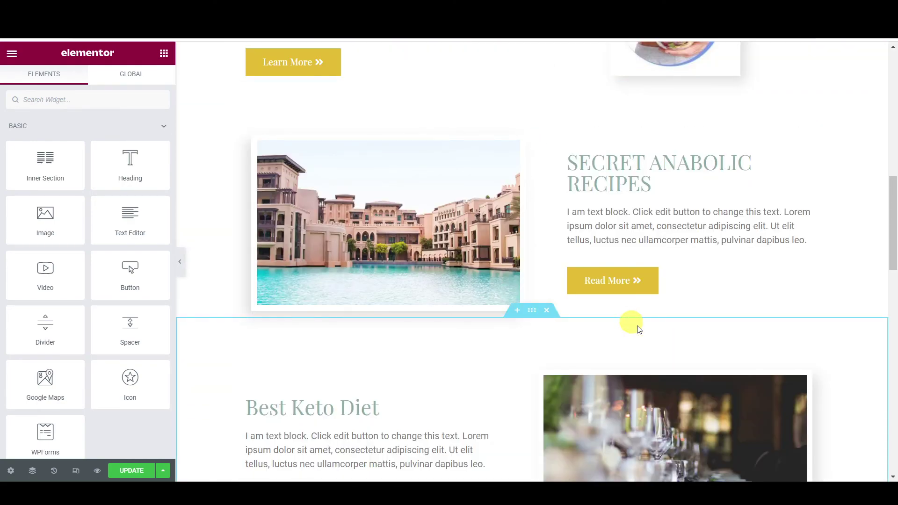
scroll(804, 287, down, 2)
scroll(805, 287, up, 7)
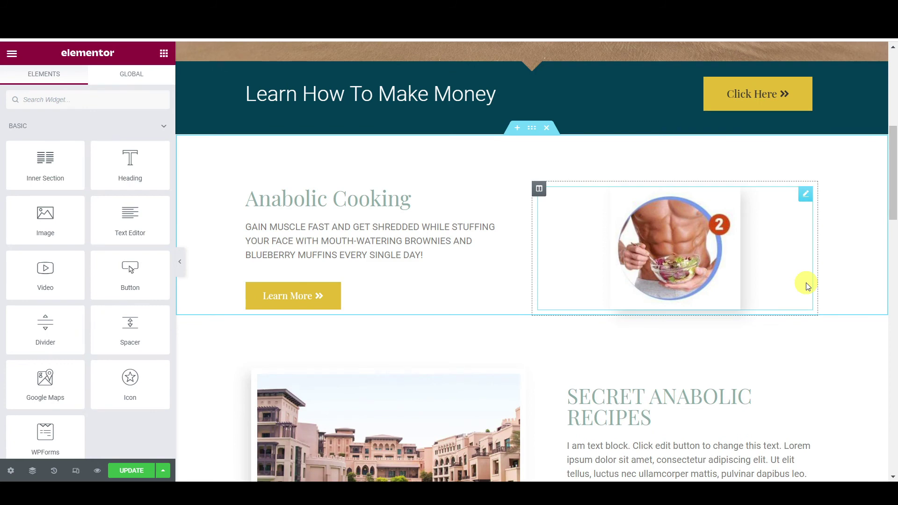
scroll(807, 287, down, 6)
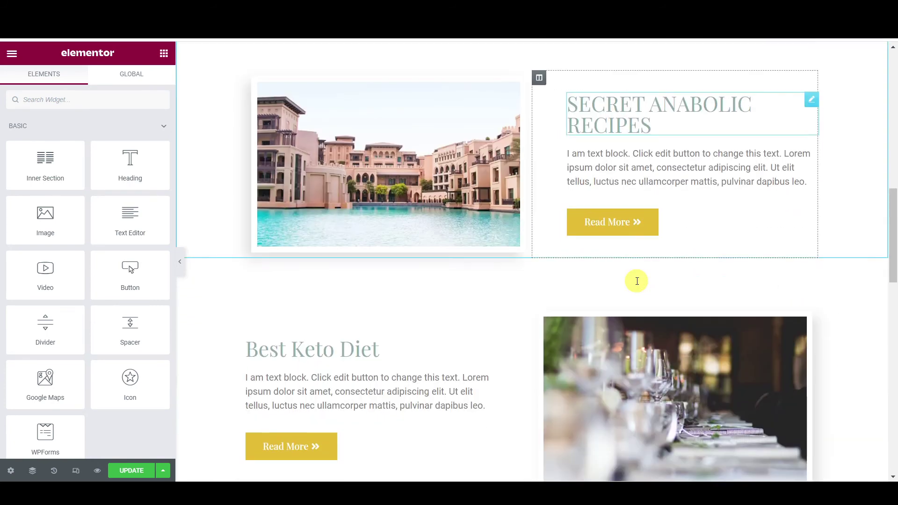
scroll(640, 286, down, 15)
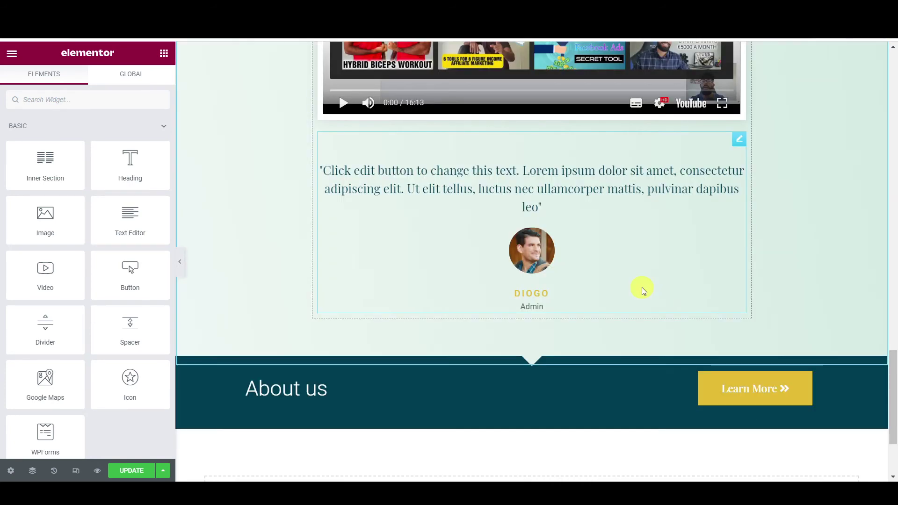
scroll(642, 288, down, 3)
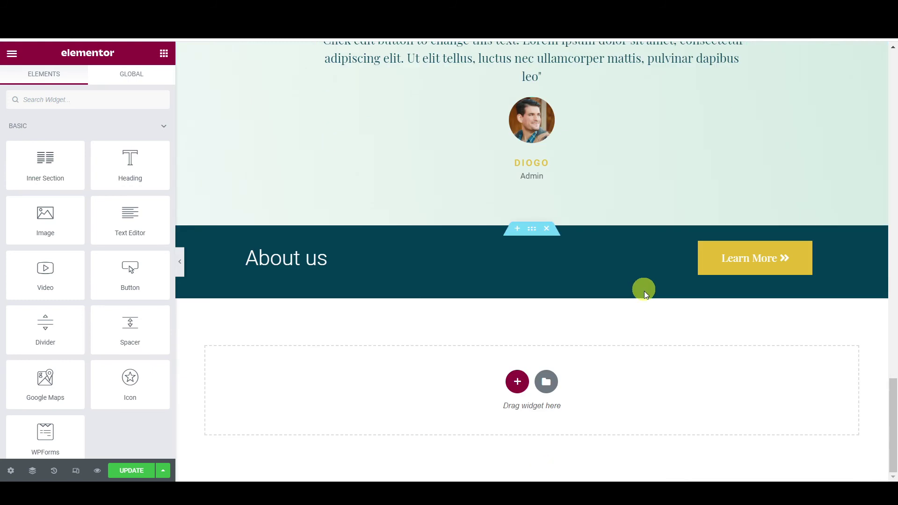
scroll(645, 291, up, 20)
Step: Save the page edits with Update and check the saved page
click(131, 471)
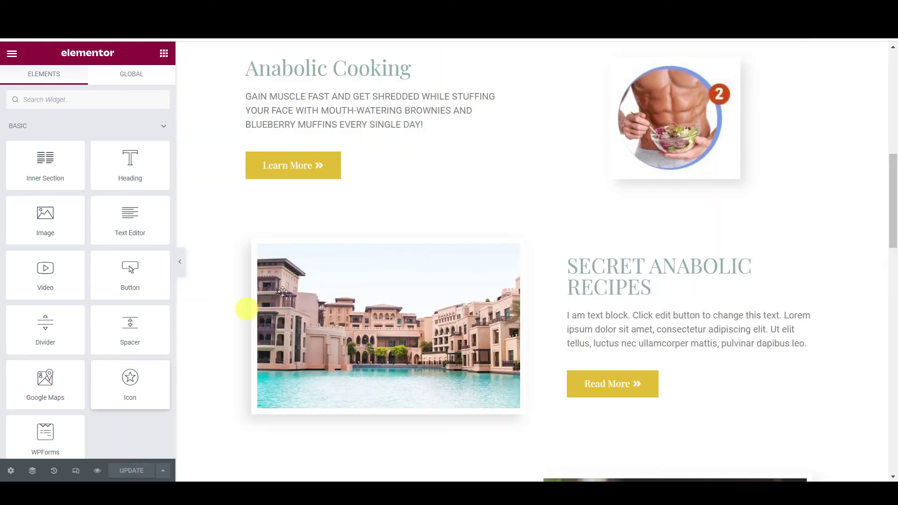
scroll(457, 262, up, 7)
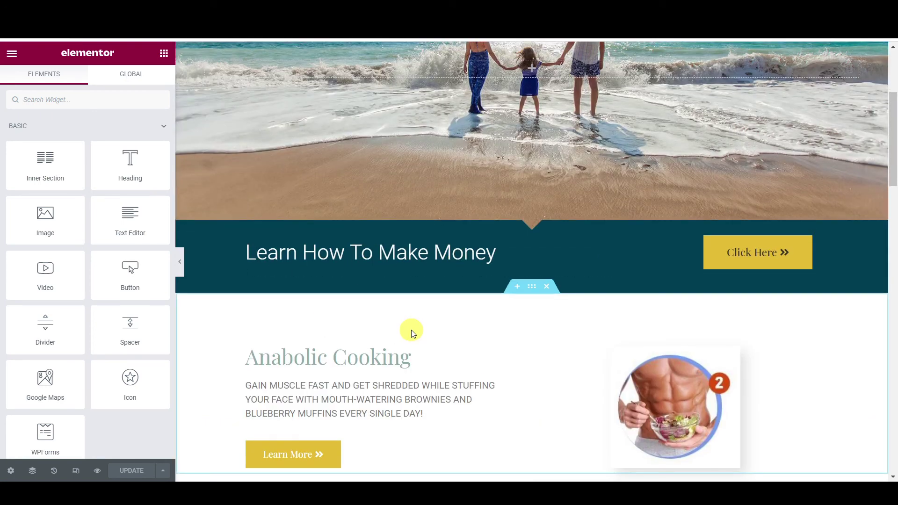
scroll(576, 225, down, 4)
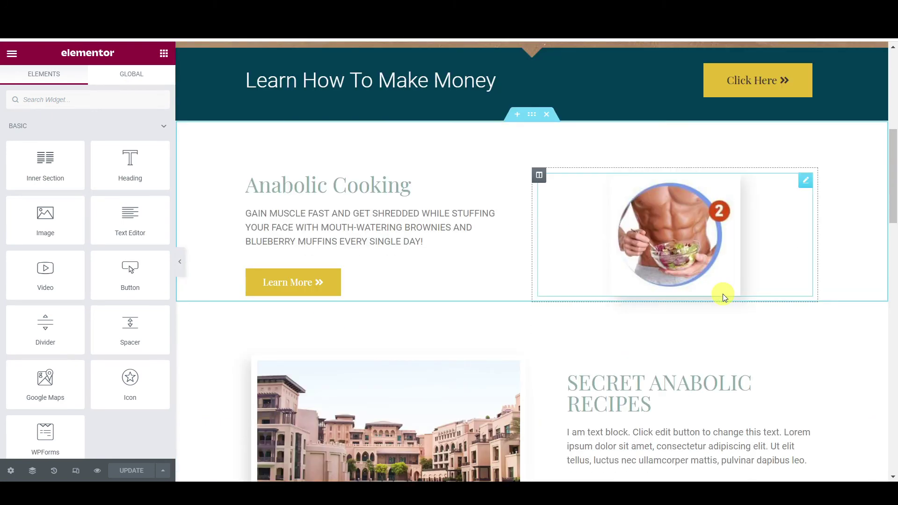
scroll(716, 292, down, 3)
scroll(674, 240, up, 3)
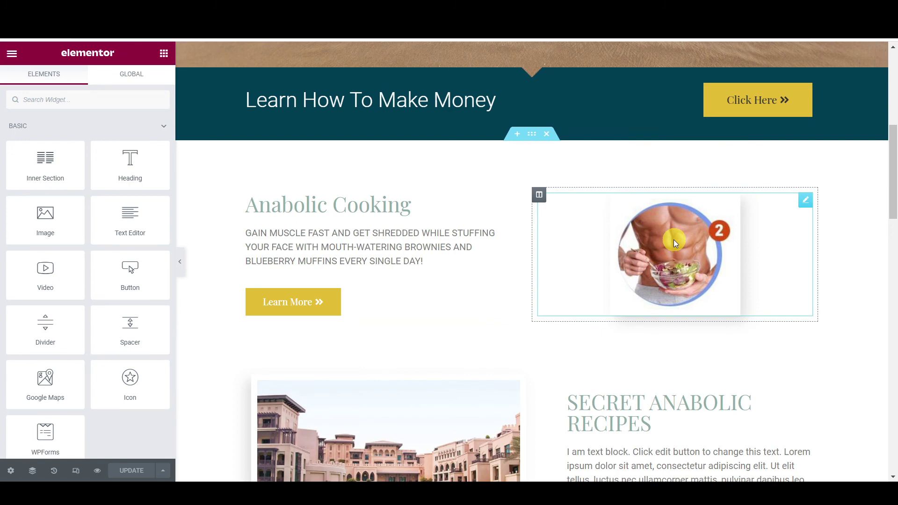
scroll(449, 319, up, 1)
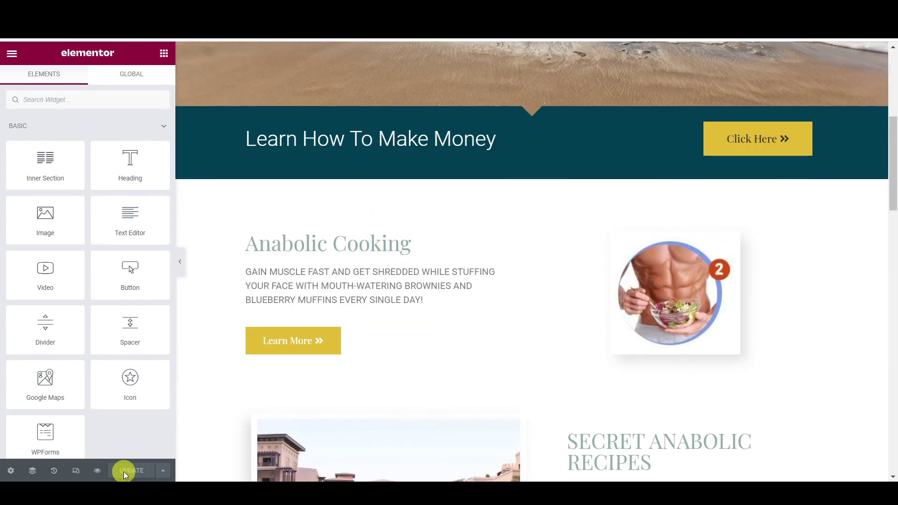
scroll(790, 232, up, 7)
scroll(790, 229, up, 1)
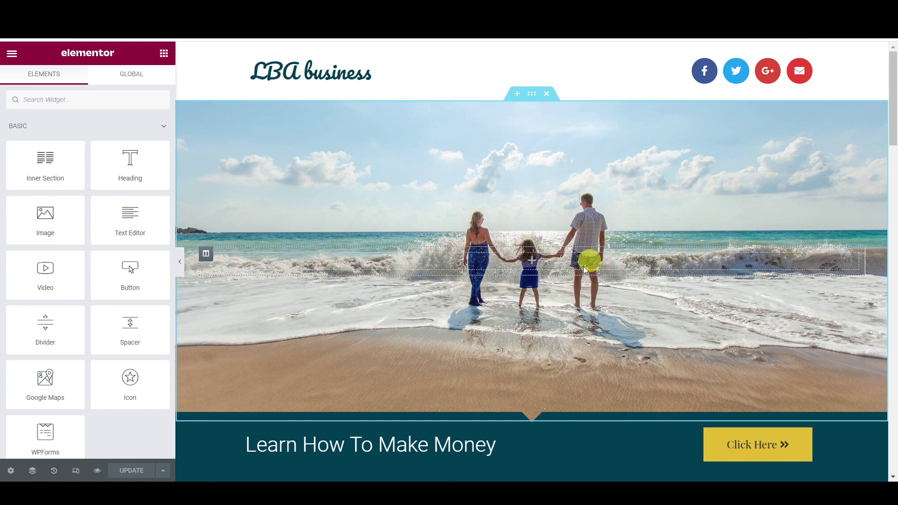
scroll(272, 278, down, 3)
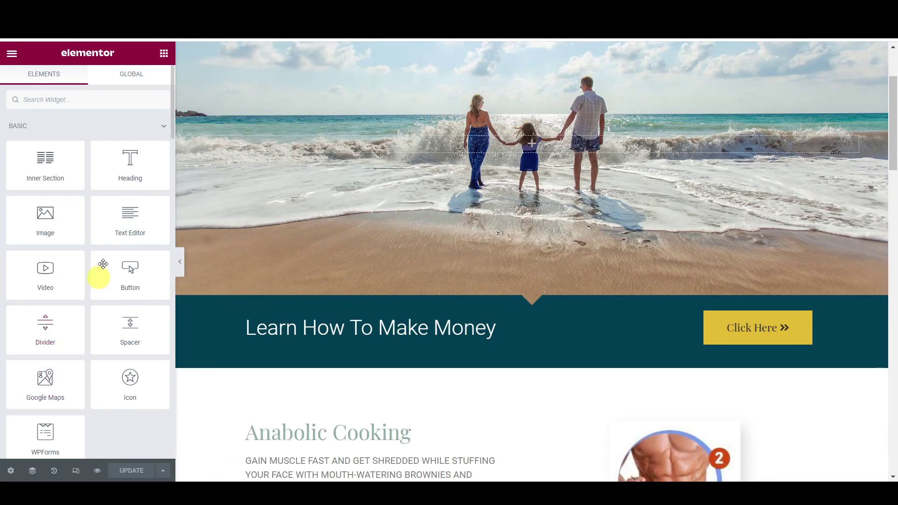
scroll(603, 273, up, 3)
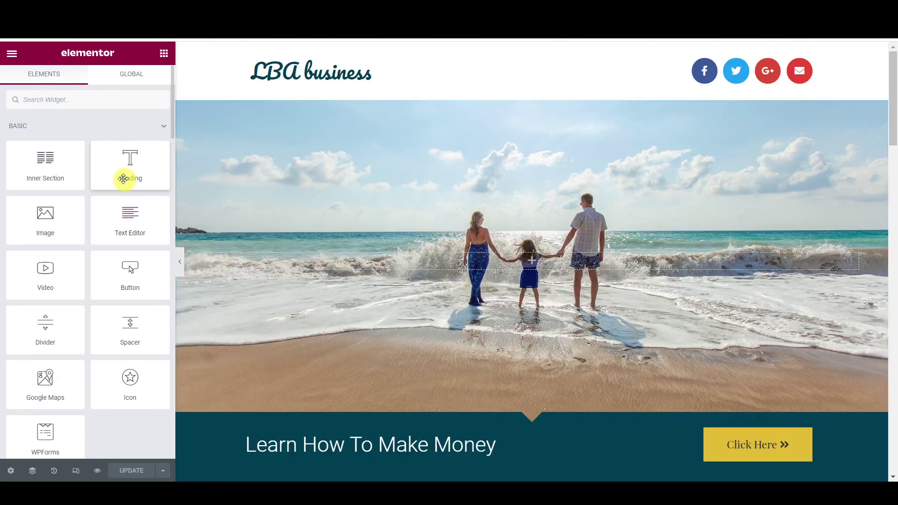